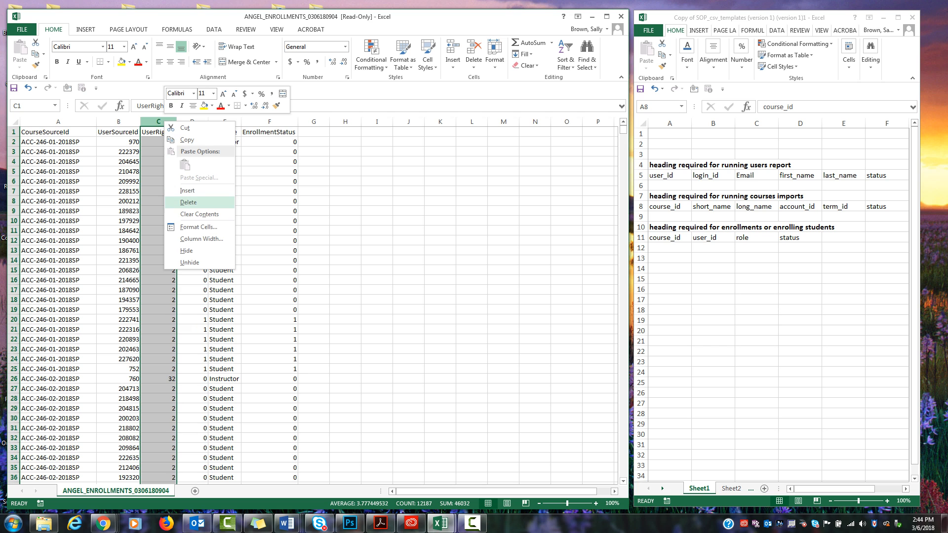
# Step: Delete the user rights column and the Disabled column from the enrollments sheet
pyautogui.click(188, 202)
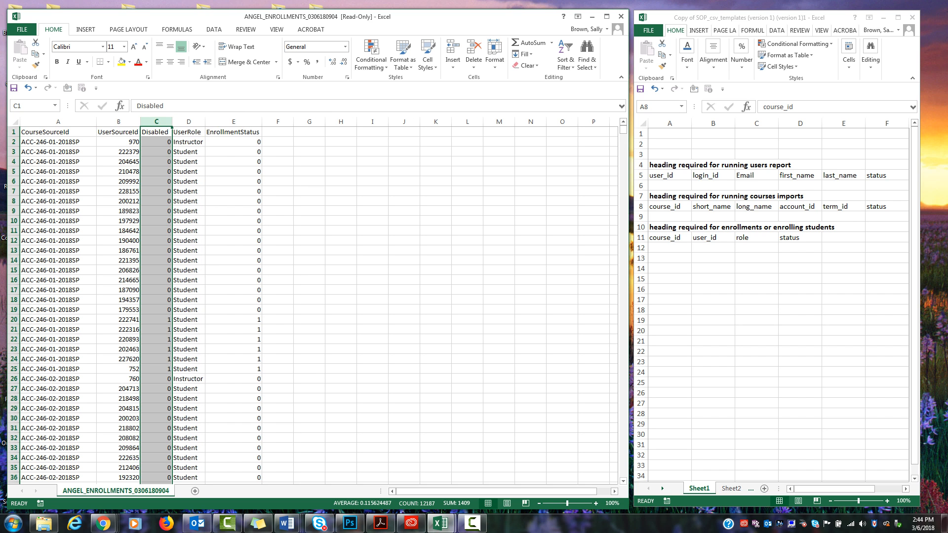
pyautogui.rightClick(161, 123)
pyautogui.click(186, 205)
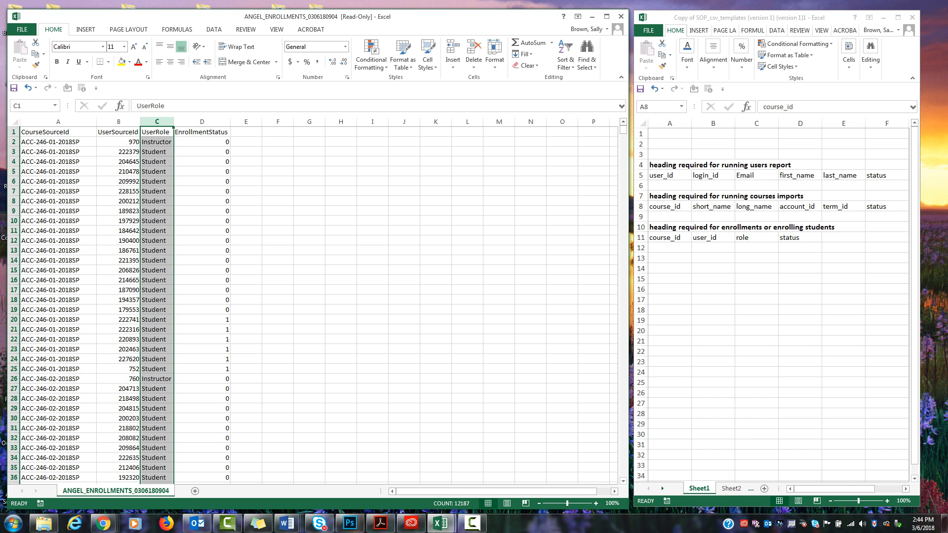
# Step: Copy the enrollment heading row (course_id, user_id, role, status) from the template workbook and paste it over row 1 of the enrollments sheet
pyautogui.click(640, 238)
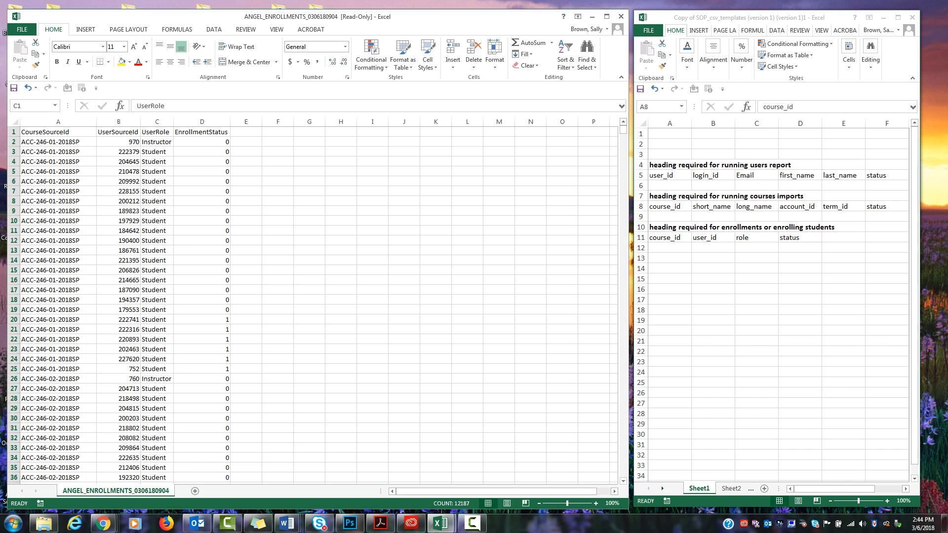
pyautogui.rightClick(641, 237)
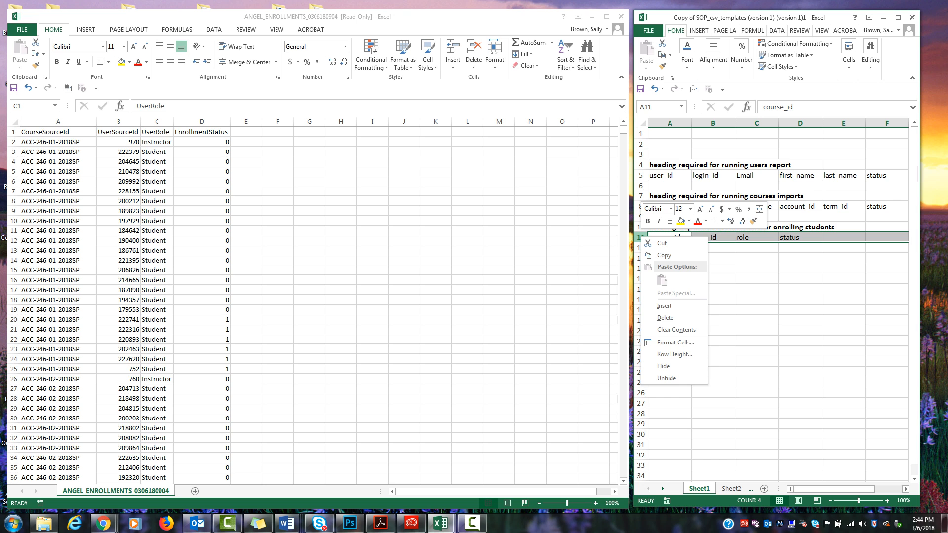
pyautogui.click(664, 255)
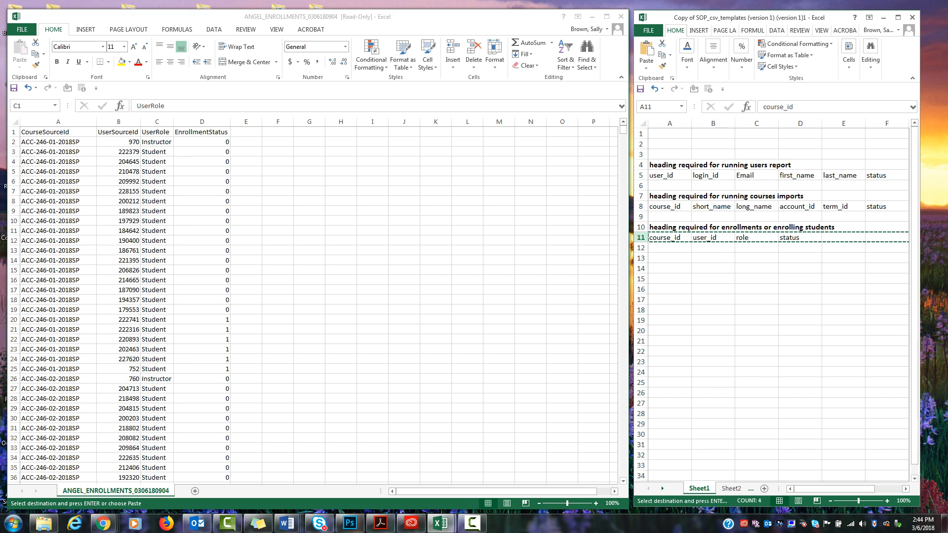
pyautogui.click(157, 121)
pyautogui.click(14, 132)
pyautogui.rightClick(14, 132)
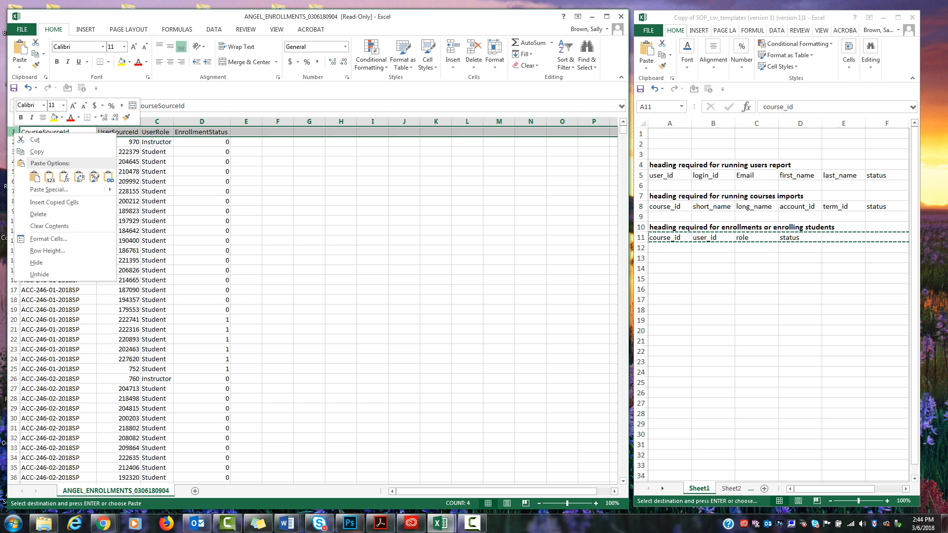
pyautogui.click(35, 177)
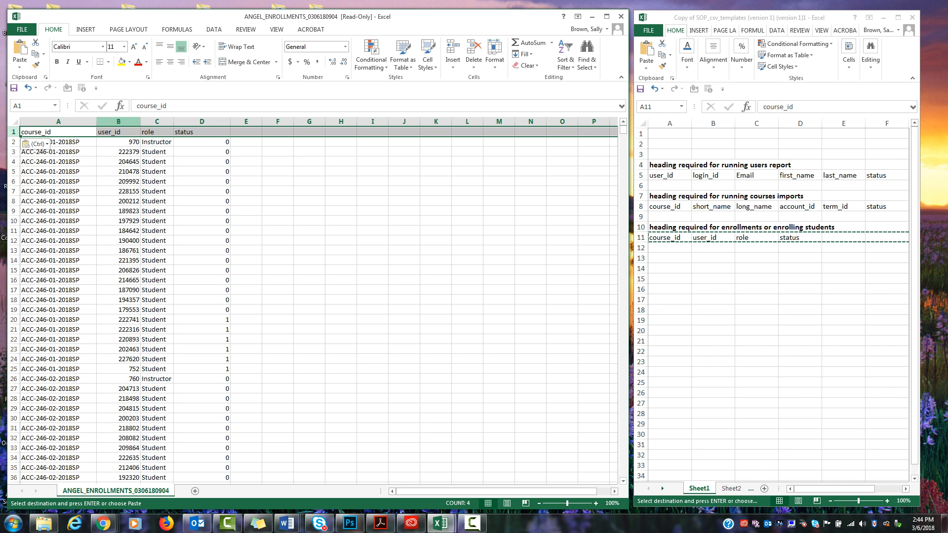
# Step: Apply the custom number format 0000000 to the user_id column
pyautogui.click(119, 122)
pyautogui.rightClick(120, 123)
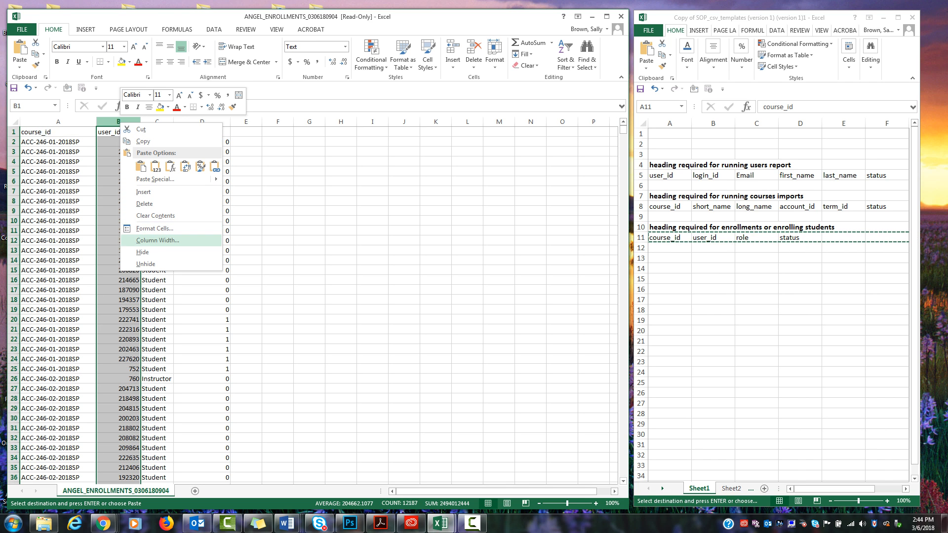
pyautogui.click(155, 228)
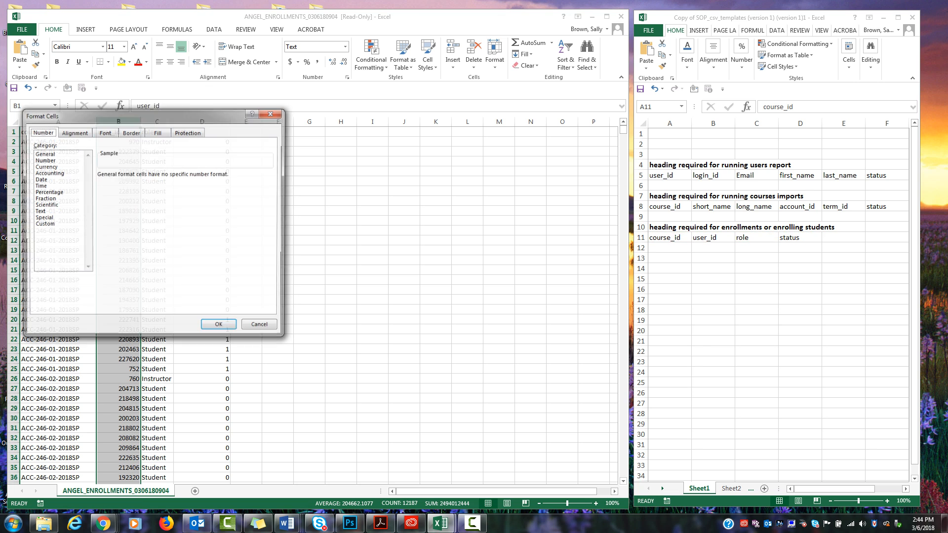
pyautogui.click(43, 224)
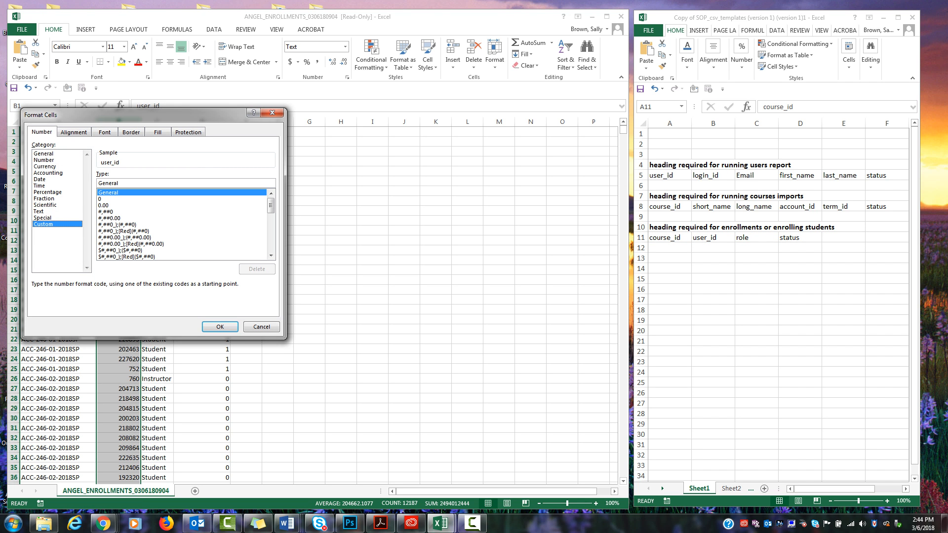
pyautogui.moveTo(120, 183); pyautogui.dragTo(98, 183)
pyautogui.write('0000000')
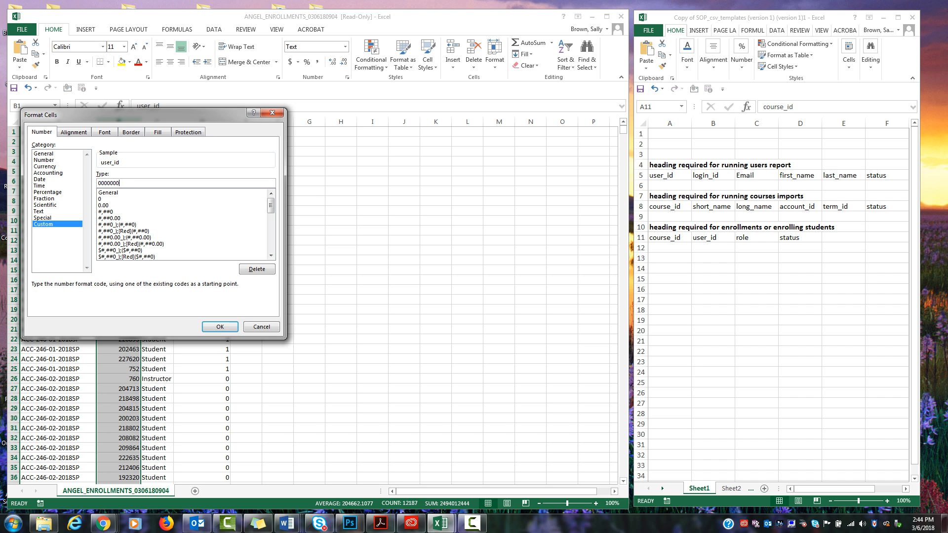
pyautogui.click(220, 327)
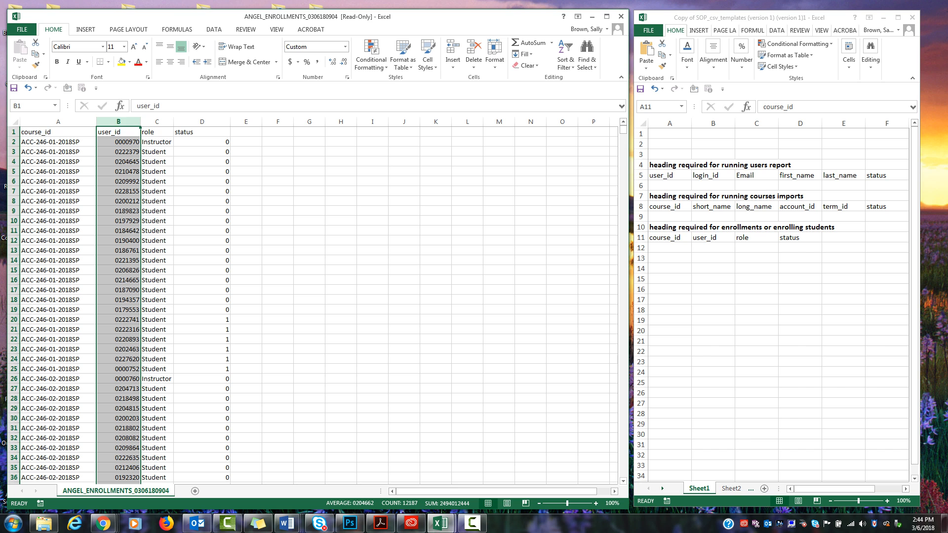
# Step: Copy the zero-padded user_id column and paste it into a new Notepad document
pyautogui.rightClick(121, 122)
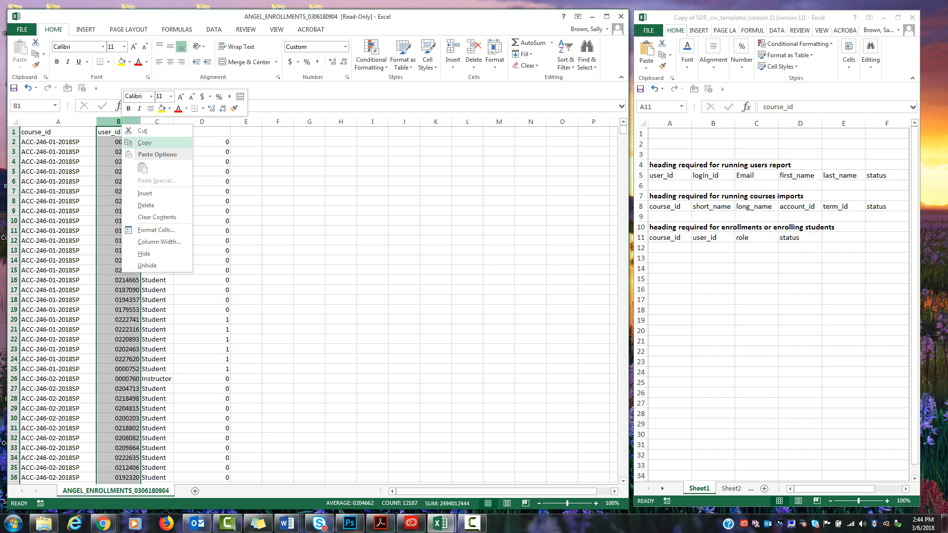
pyautogui.click(144, 143)
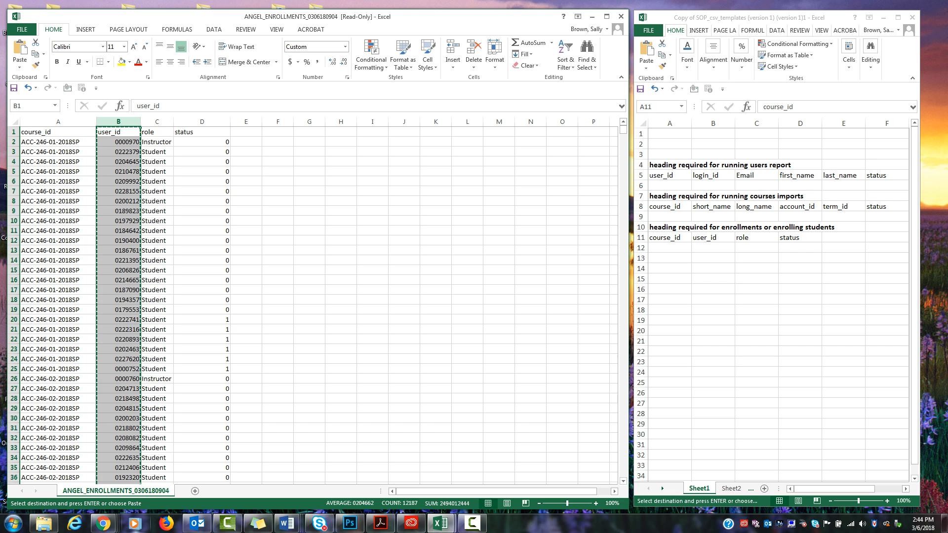
pyautogui.click(14, 523)
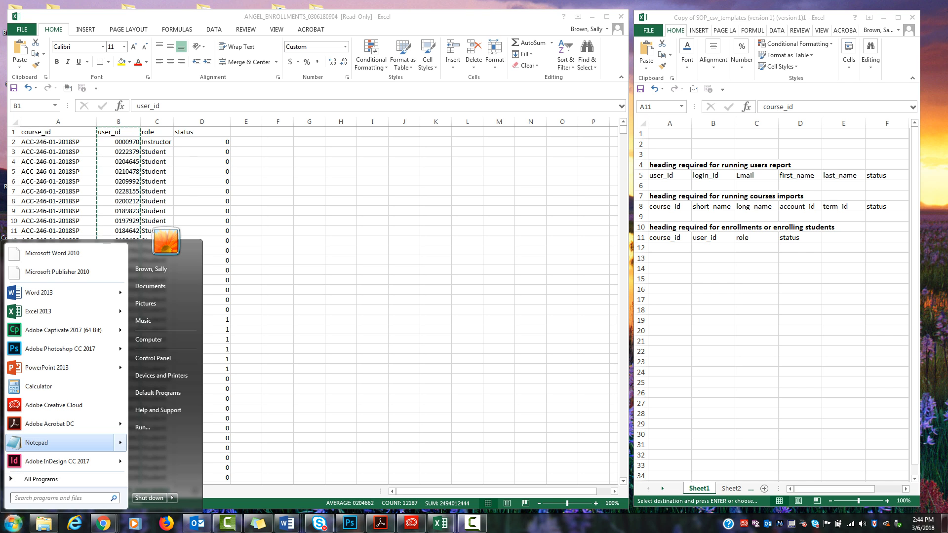
pyautogui.click(50, 442)
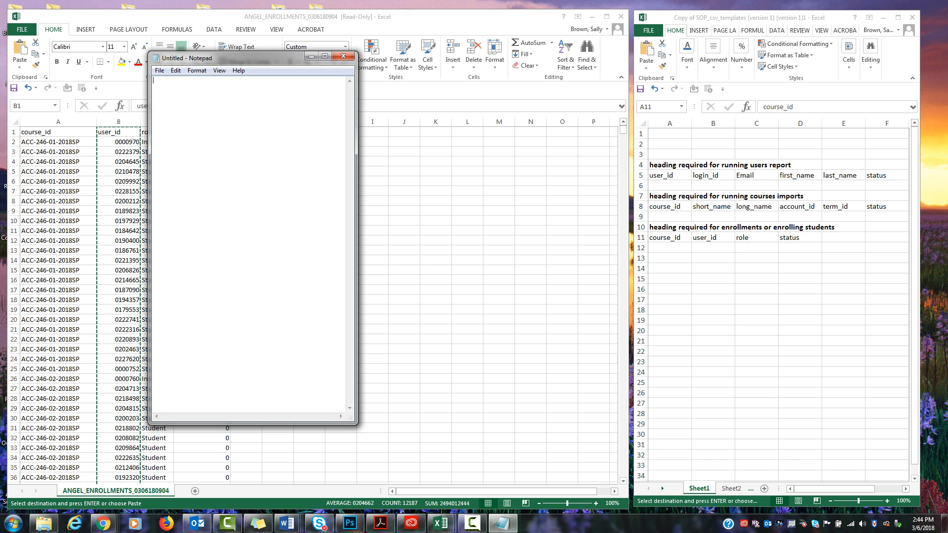
pyautogui.rightClick(214, 124)
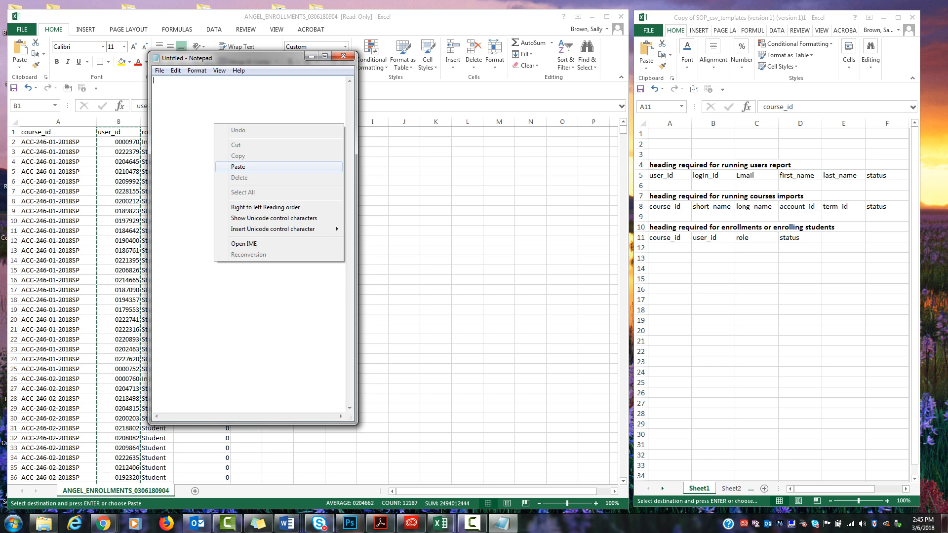
pyautogui.click(238, 167)
# Step: Switch back to the enrollments workbook in Excel and format the user_id column as Text
pyautogui.click(119, 122)
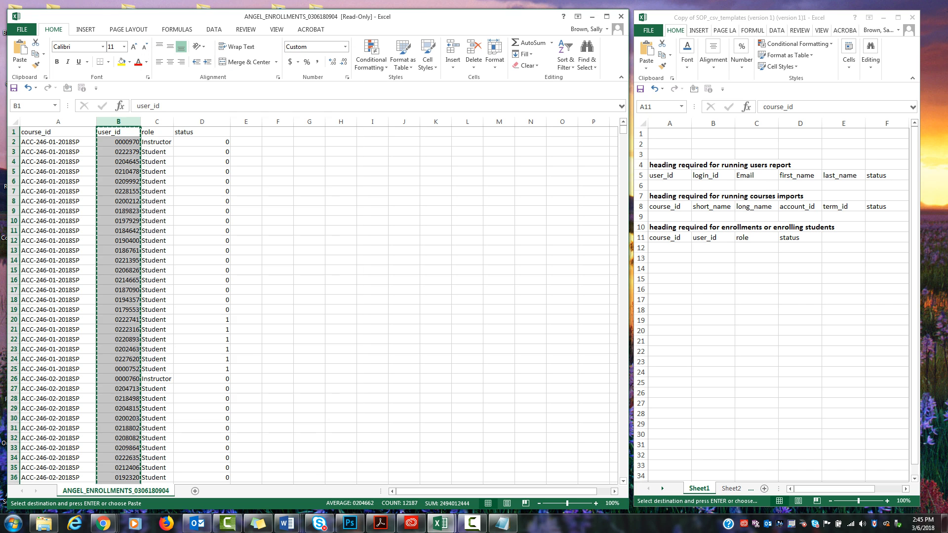
pyautogui.rightClick(118, 125)
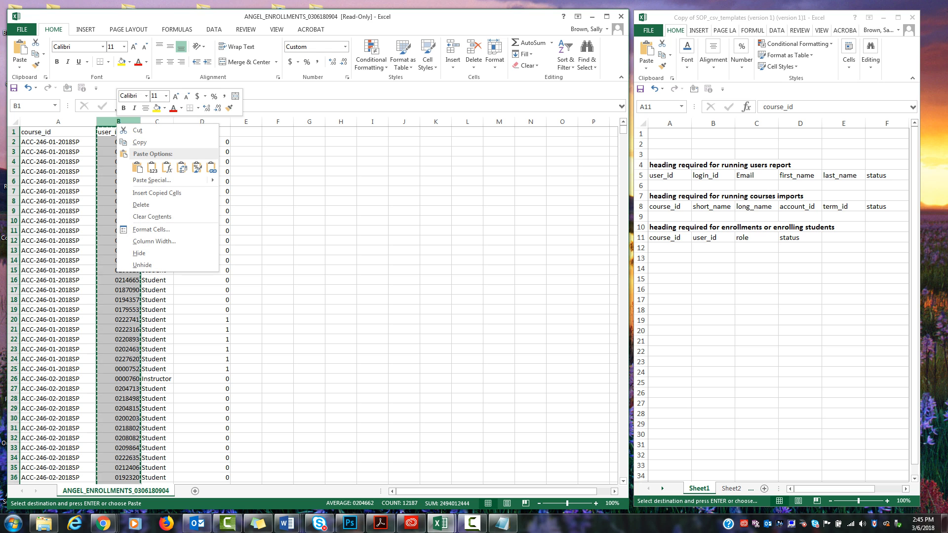
pyautogui.click(151, 230)
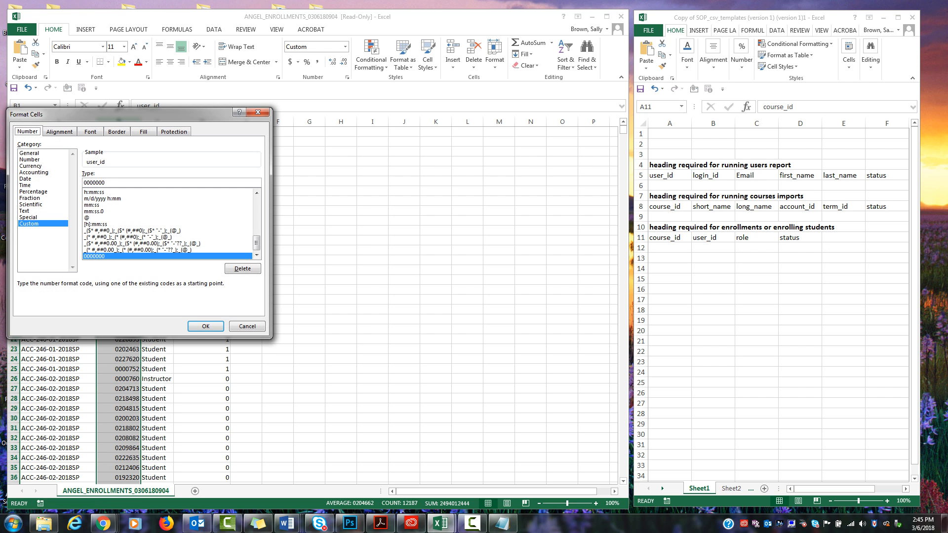
pyautogui.click(25, 211)
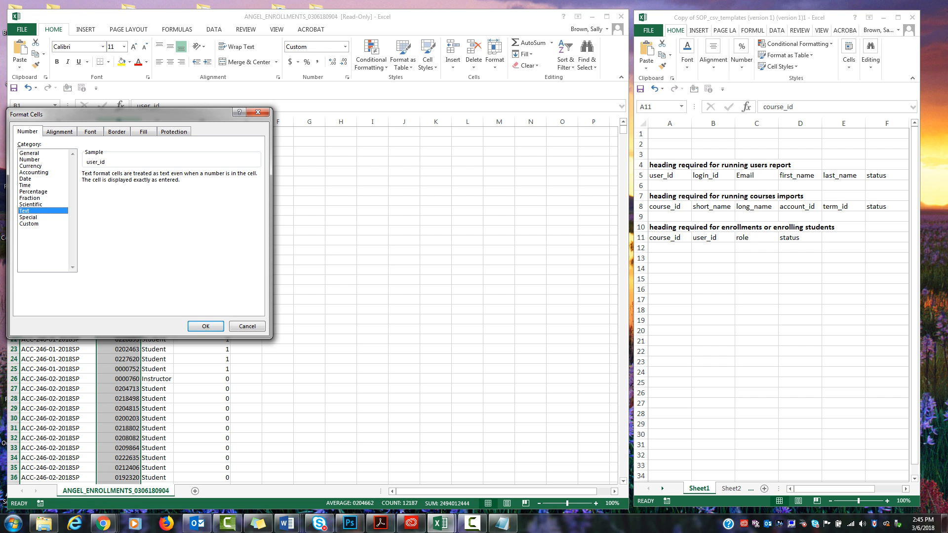
pyautogui.click(205, 327)
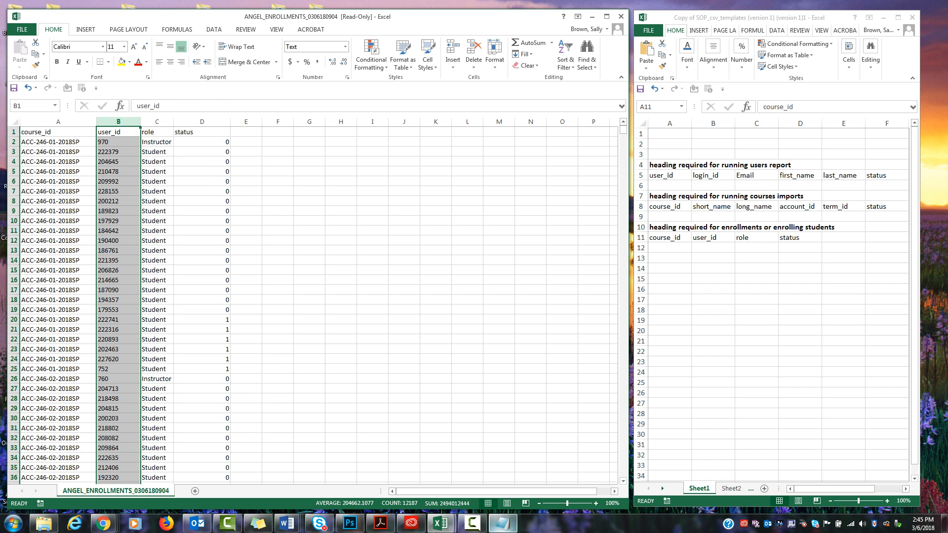
# Step: Cut all the IDs from the Notepad document and paste them over the user_id column in the enrollments workbook, accepting the size mismatch
pyautogui.click(501, 522)
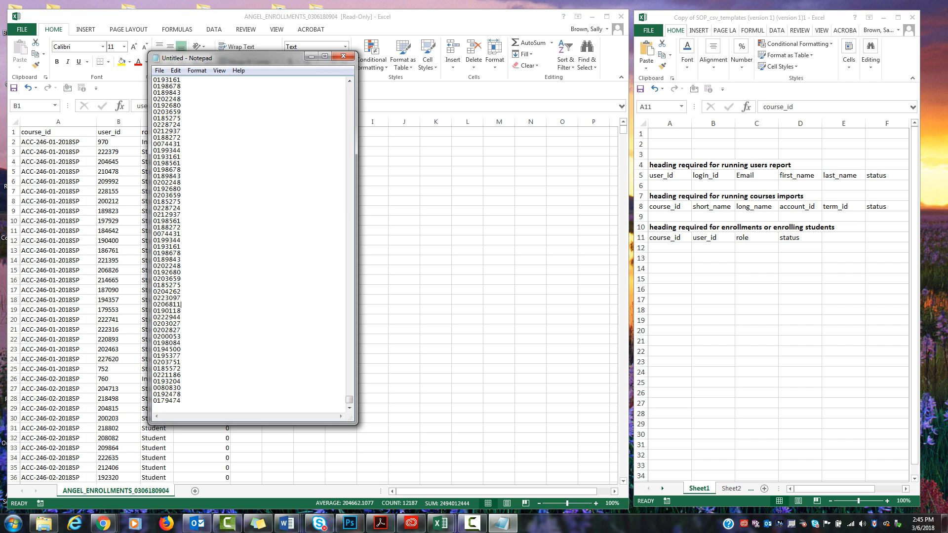
pyautogui.hotkey('ctrl', 'a')
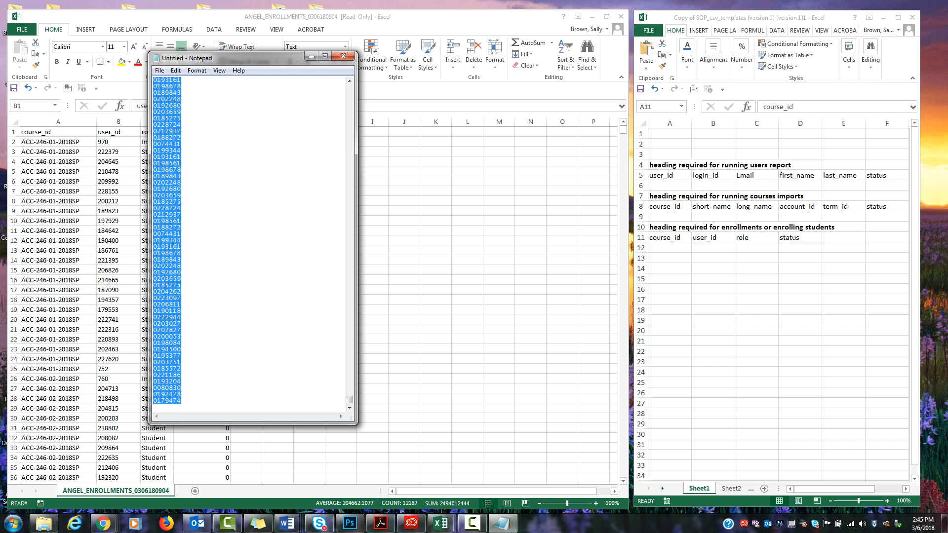
pyautogui.press('Delete')
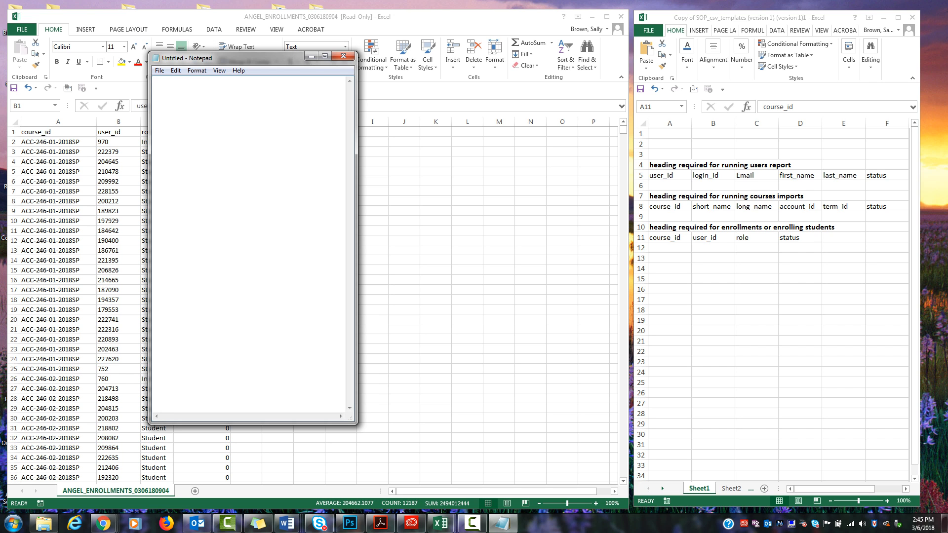
pyautogui.click(118, 122)
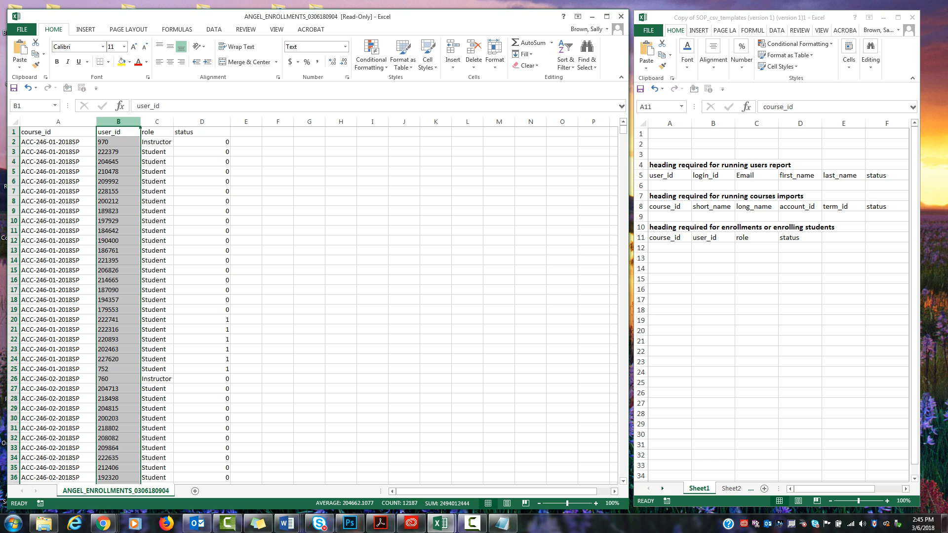
pyautogui.hotkey('ctrl', 'v')
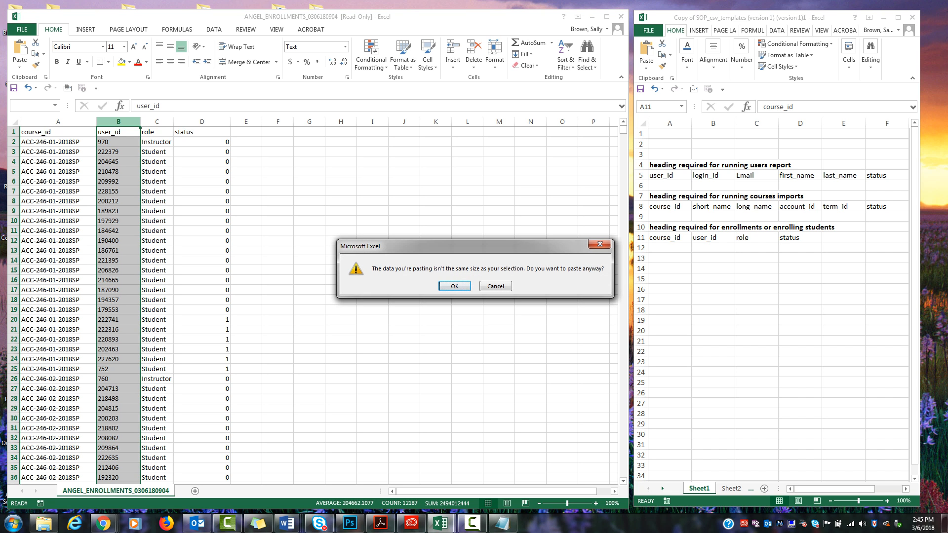
pyautogui.press('Return')
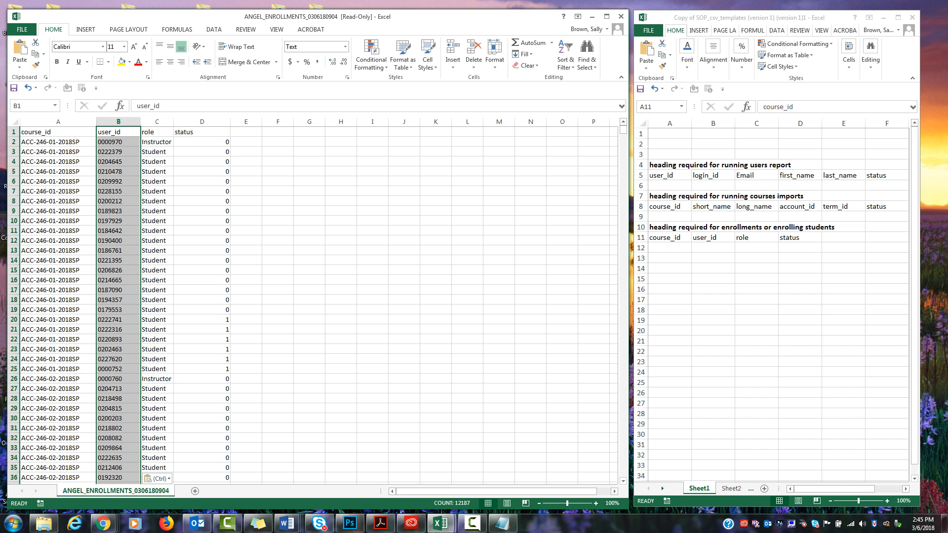
# Step: Replace every "Instructor" with "Teacher" in the role column
pyautogui.click(157, 122)
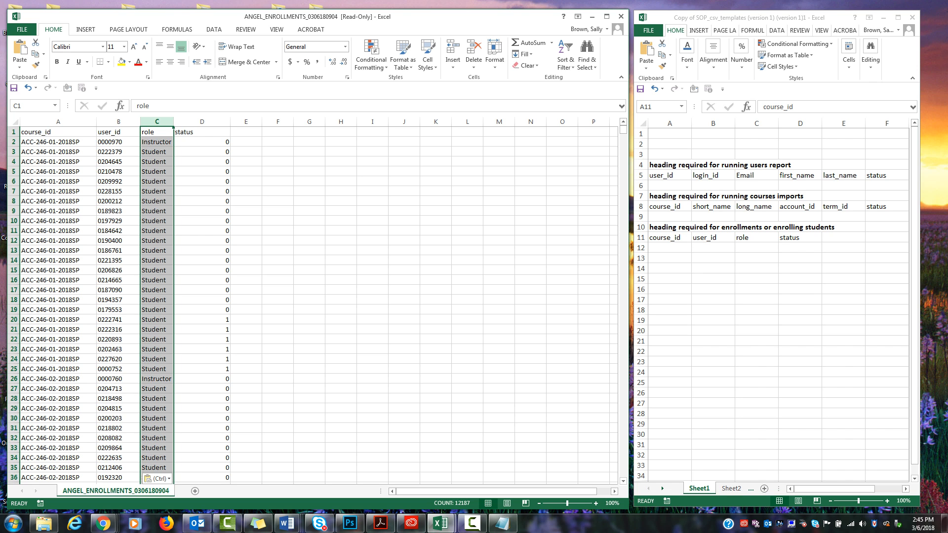
pyautogui.click(586, 55)
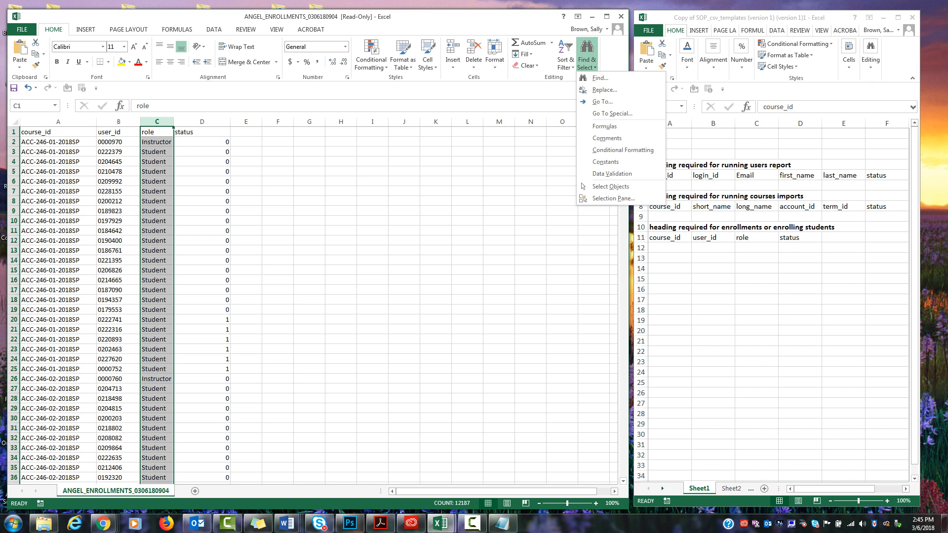
pyautogui.click(604, 90)
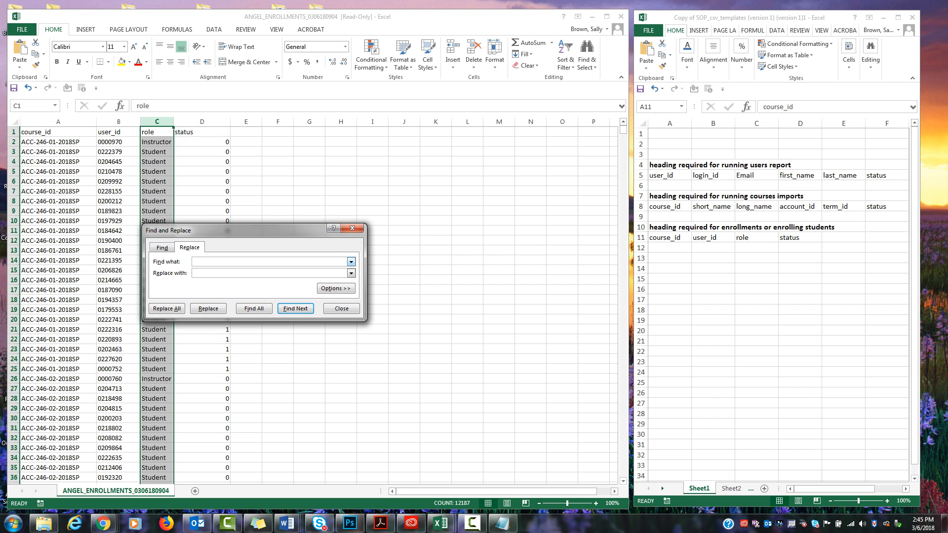
pyautogui.write('Inst')
pyautogui.write('ructor')
pyautogui.write('Teacher')
pyautogui.click(167, 308)
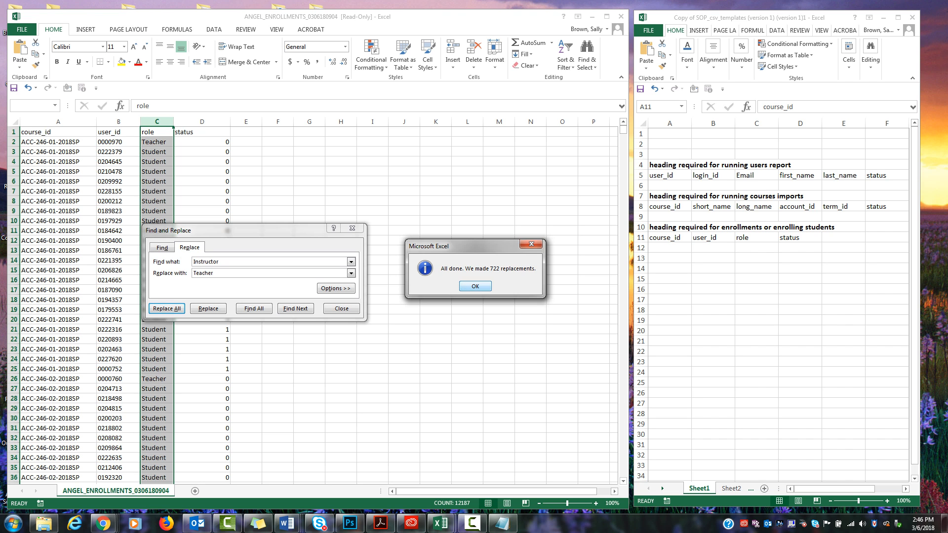
pyautogui.press('Return')
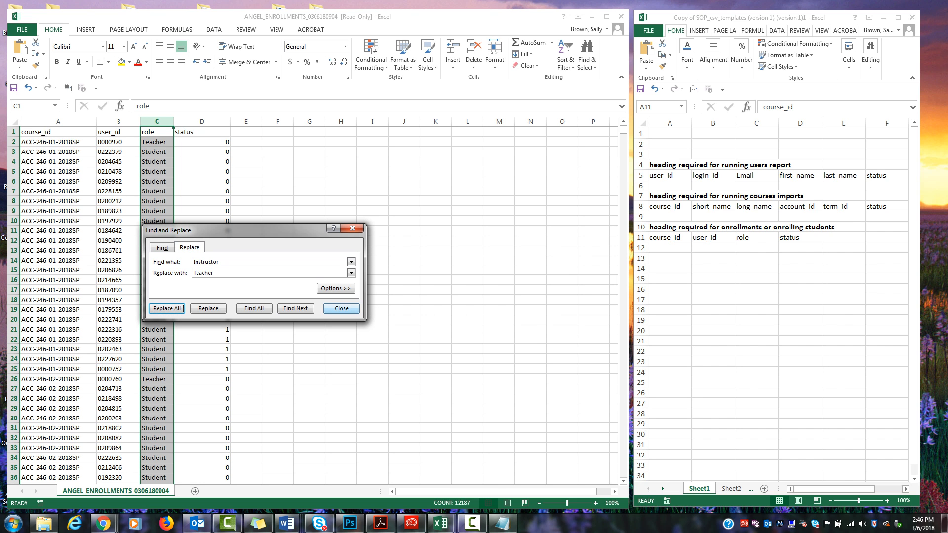
pyautogui.click(341, 308)
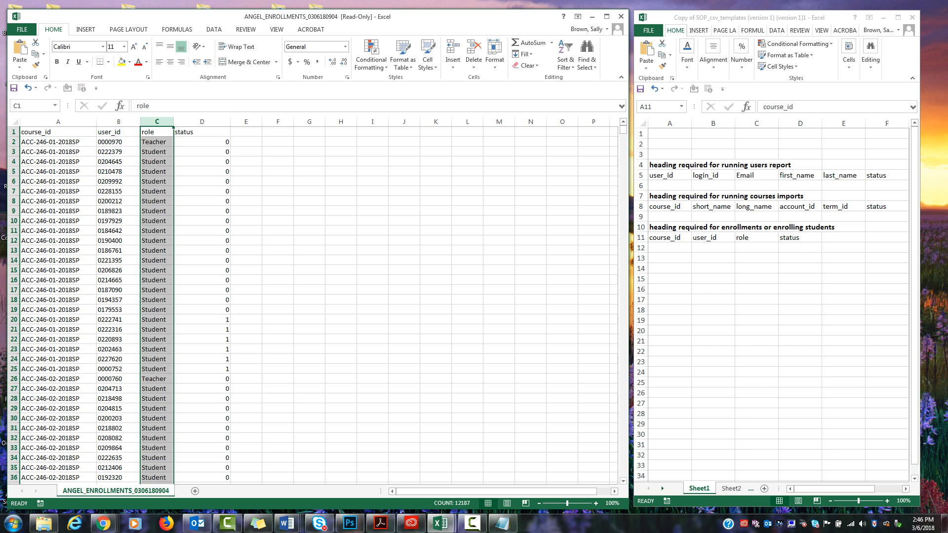
# Step: Cut the entire status column from the enrollments sheet and paste it into column A of a new worksheet
pyautogui.click(201, 121)
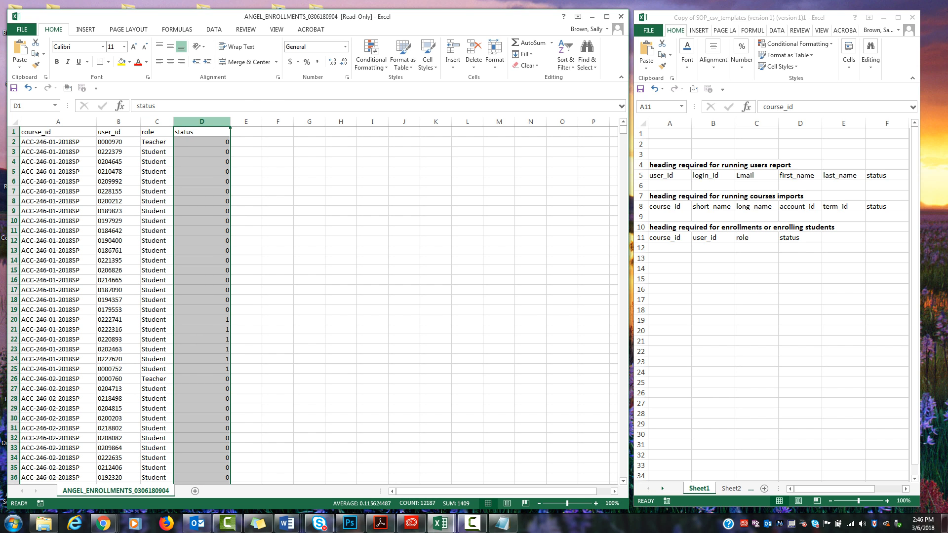
pyautogui.rightClick(207, 124)
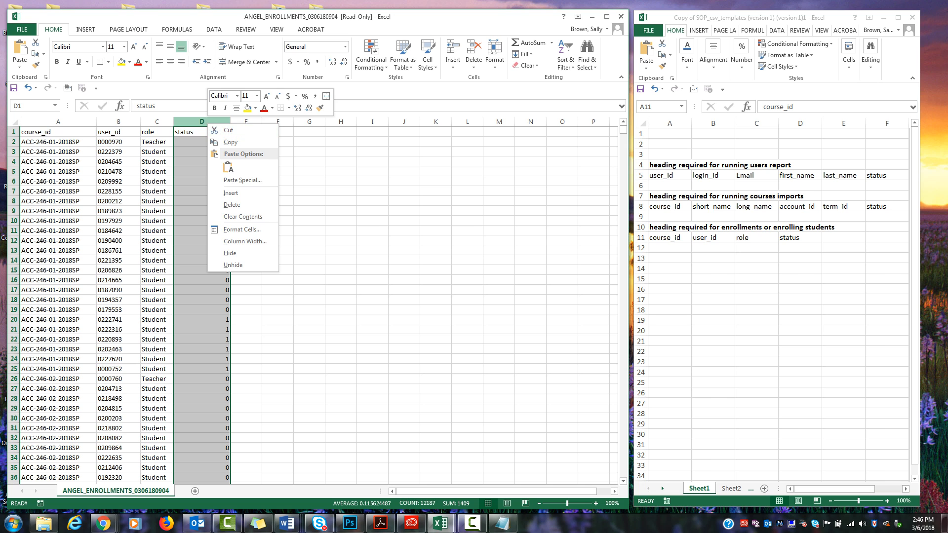
pyautogui.click(202, 122)
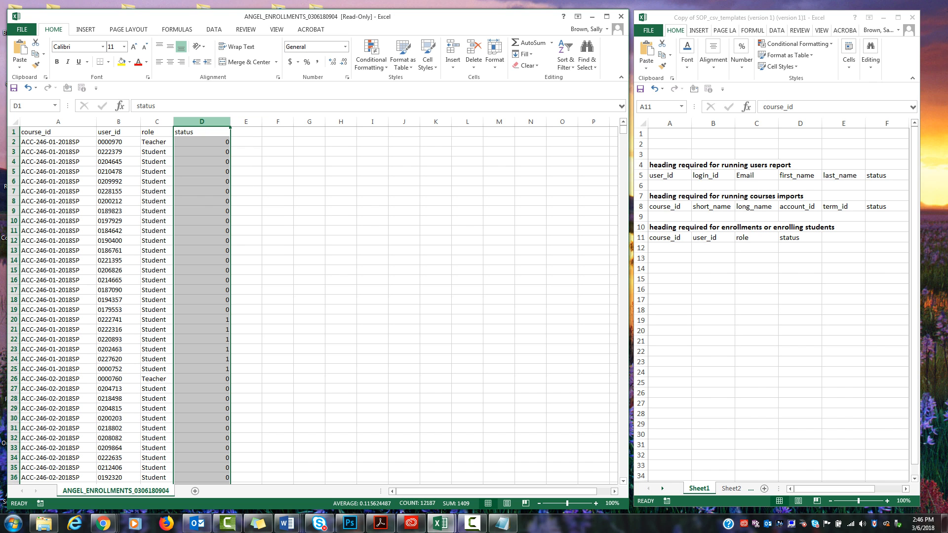
pyautogui.rightClick(210, 124)
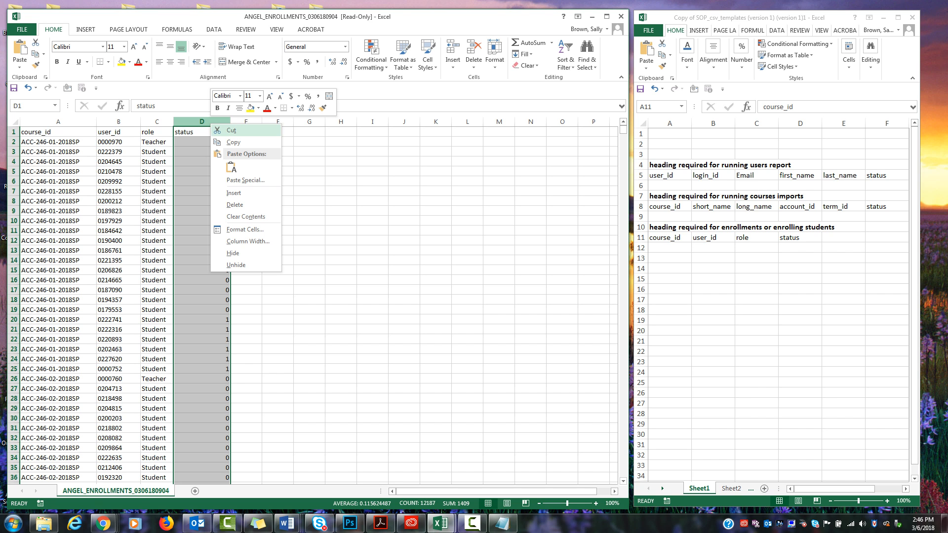
pyautogui.click(231, 130)
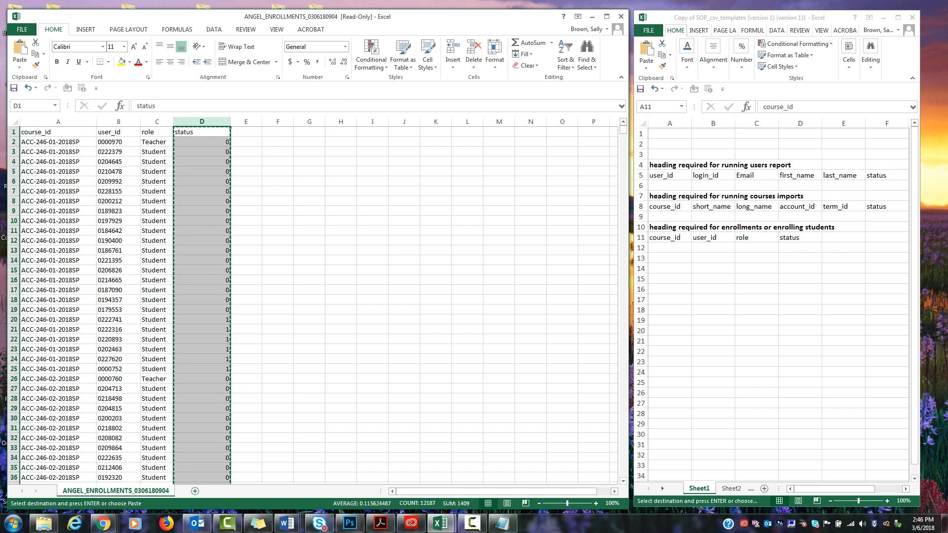
pyautogui.click(194, 491)
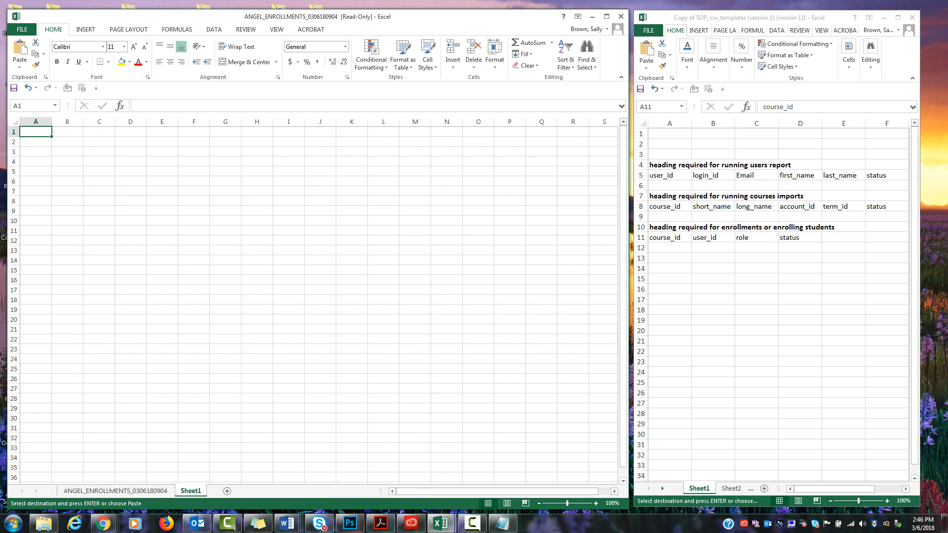
pyautogui.click(35, 122)
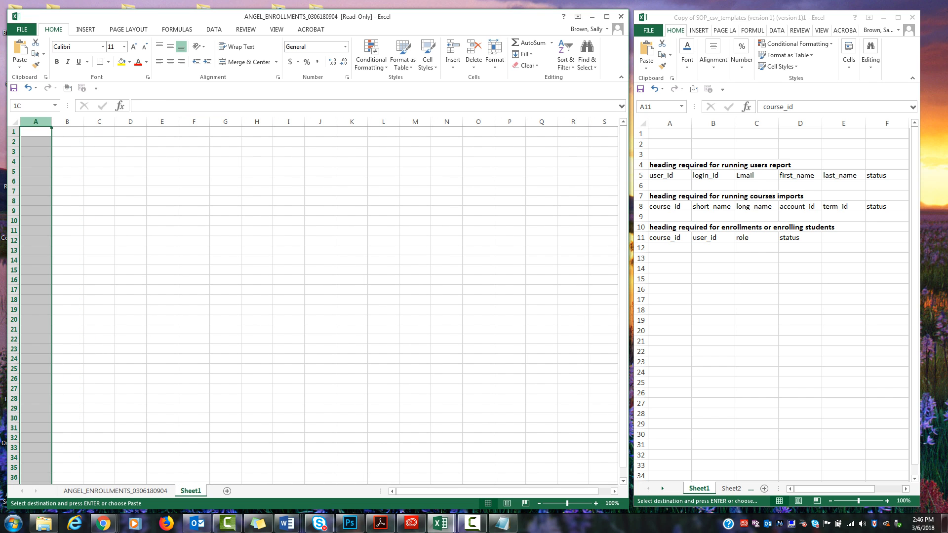
pyautogui.rightClick(43, 122)
pyautogui.click(63, 165)
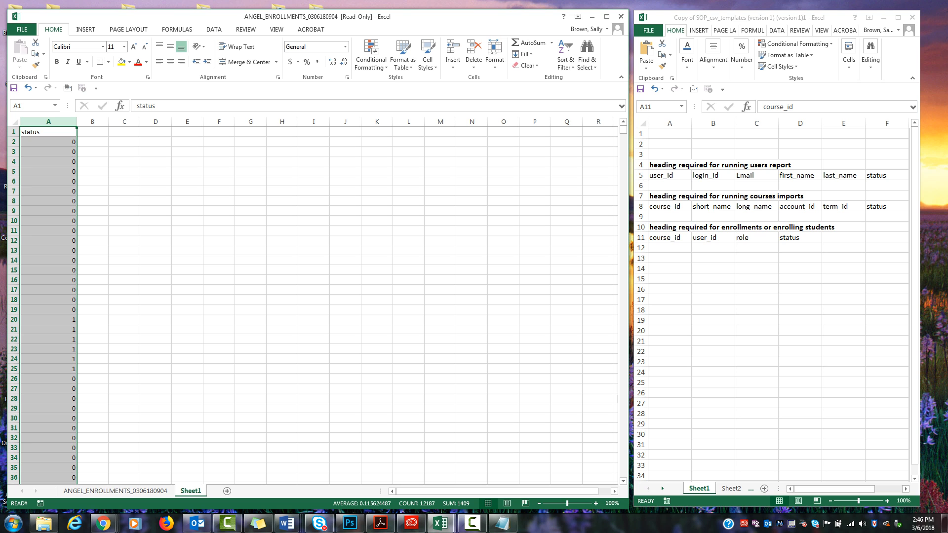
# Step: Replace every 0 with "active" in the status column on the new sheet
pyautogui.click(587, 54)
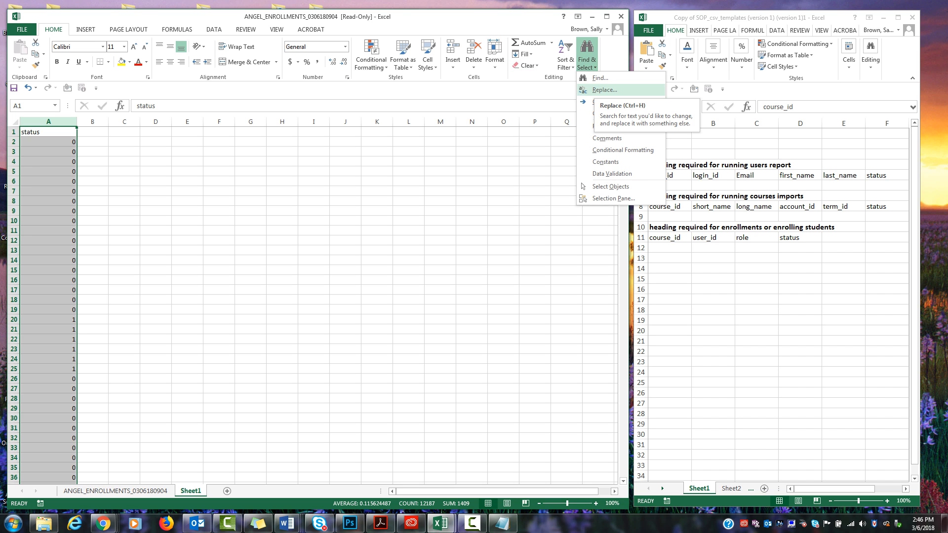
pyautogui.click(604, 90)
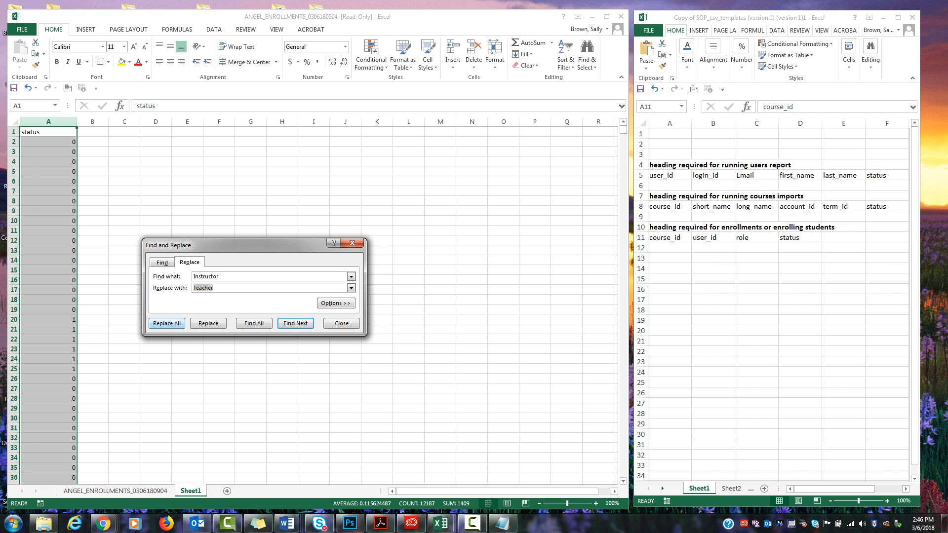
pyautogui.moveTo(219, 276); pyautogui.dragTo(193, 277)
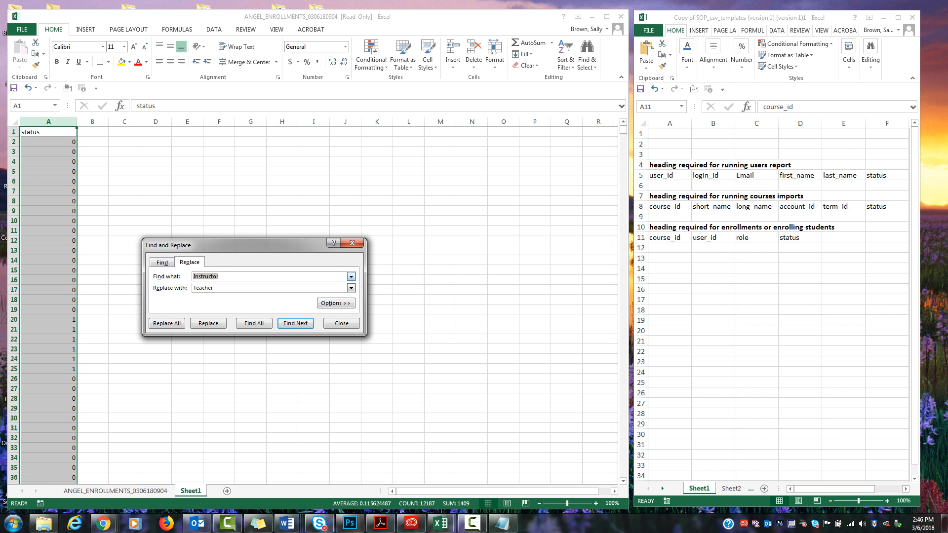
pyautogui.write('0')
pyautogui.moveTo(216, 288); pyautogui.dragTo(193, 288)
pyautogui.write('active')
pyautogui.click(166, 323)
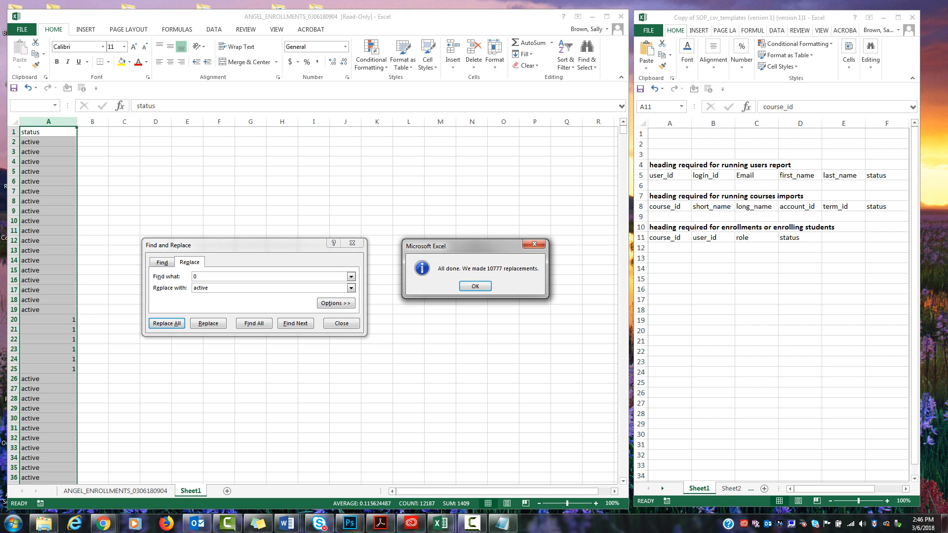
pyautogui.press('Return')
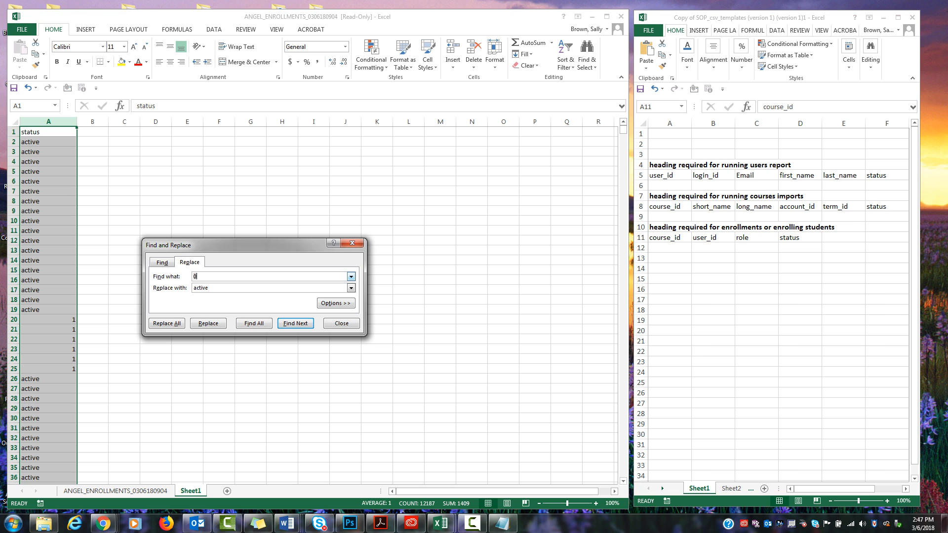
# Step: Replace every 1 with "deleted" in the status column and close Find and Replace
pyautogui.write('1')
pyautogui.press('Tab')
pyautogui.write('deleted')
pyautogui.click(166, 323)
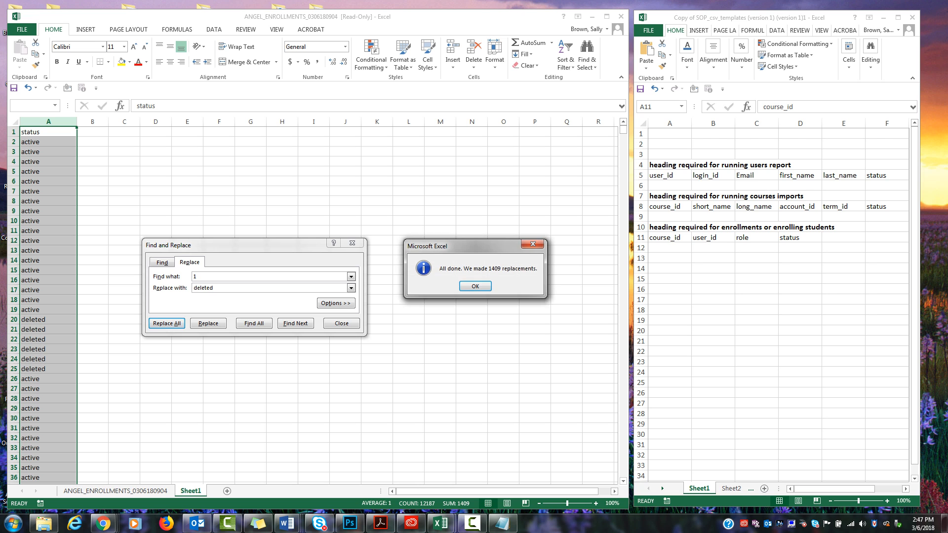
pyautogui.press('Return')
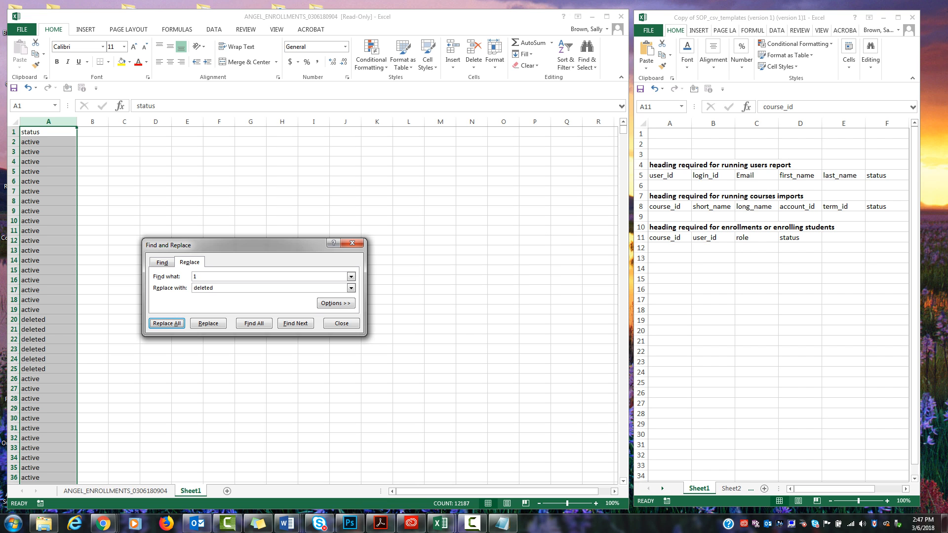
pyautogui.press('Escape')
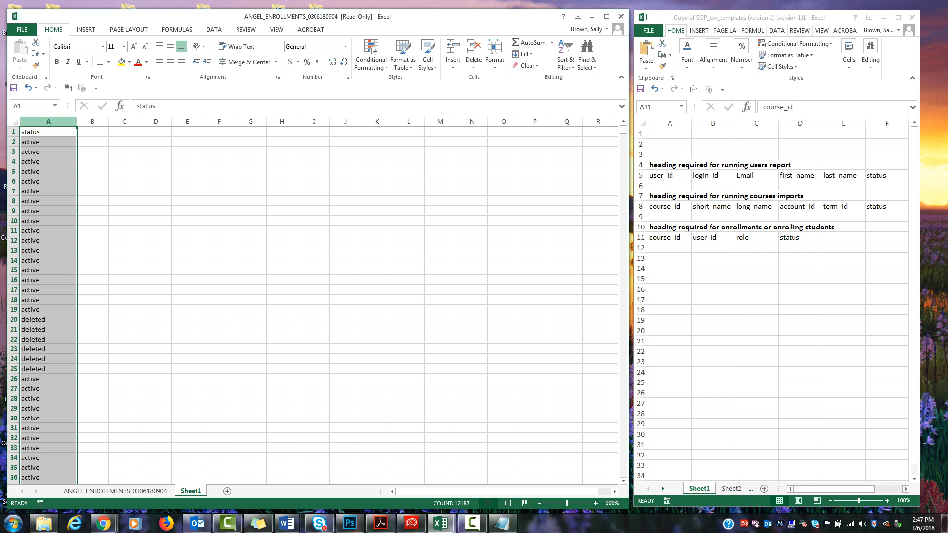
pyautogui.rightClick(42, 125)
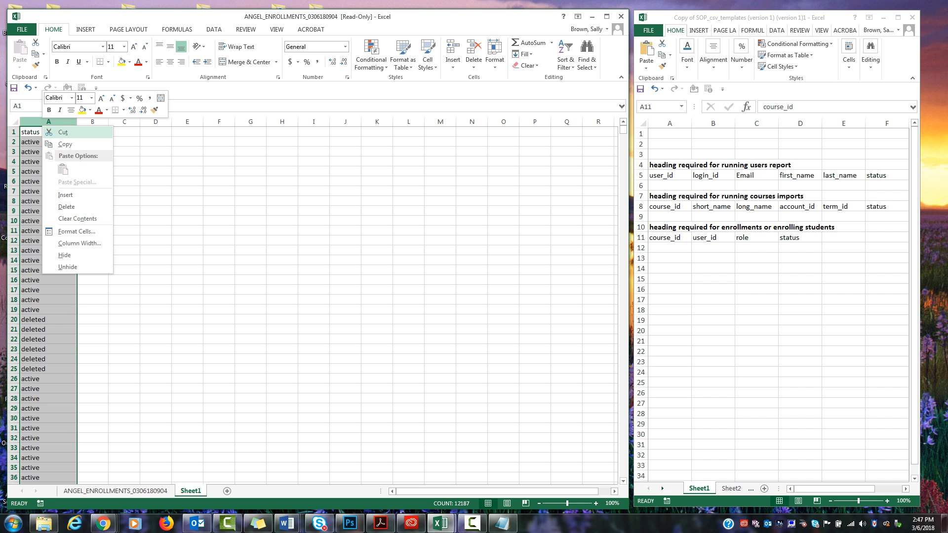
pyautogui.click(61, 132)
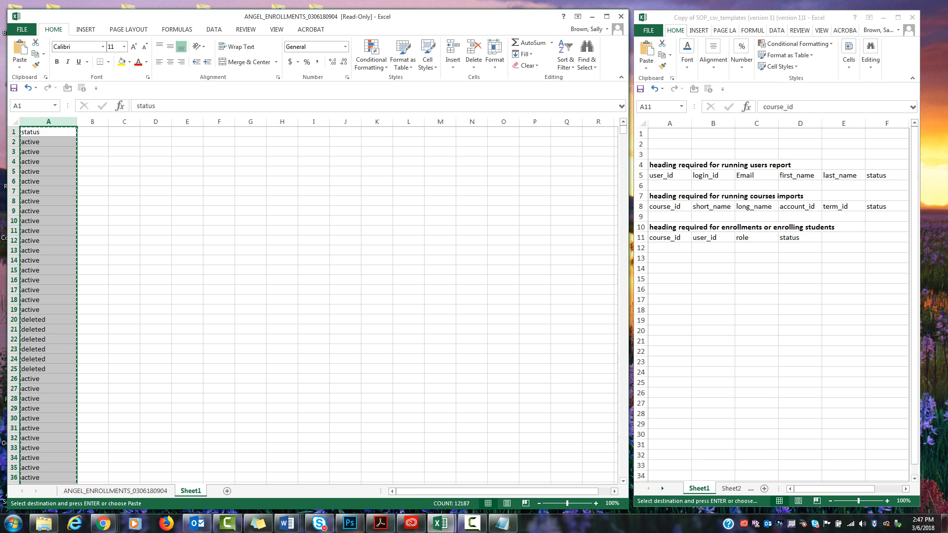
pyautogui.hotkey('ctrl', 'pageup')
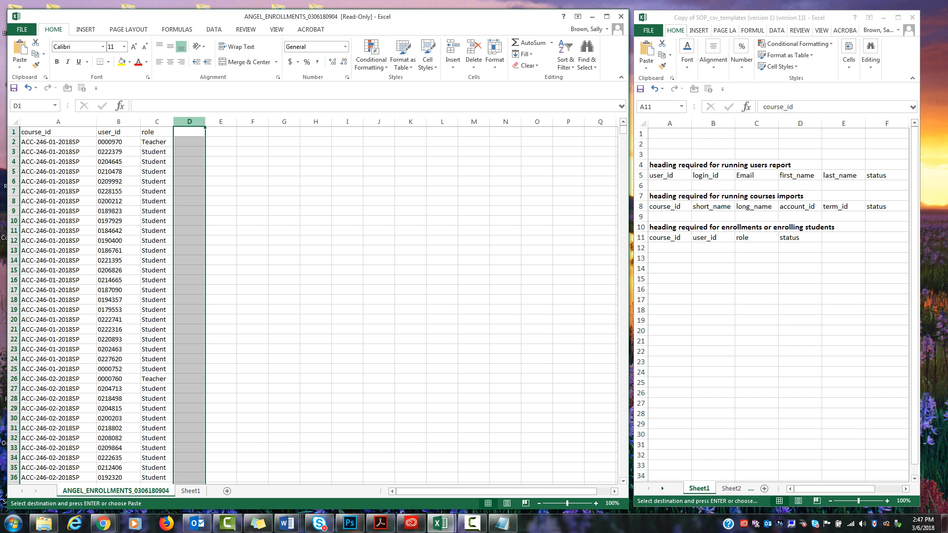
pyautogui.rightClick(191, 123)
pyautogui.click(212, 168)
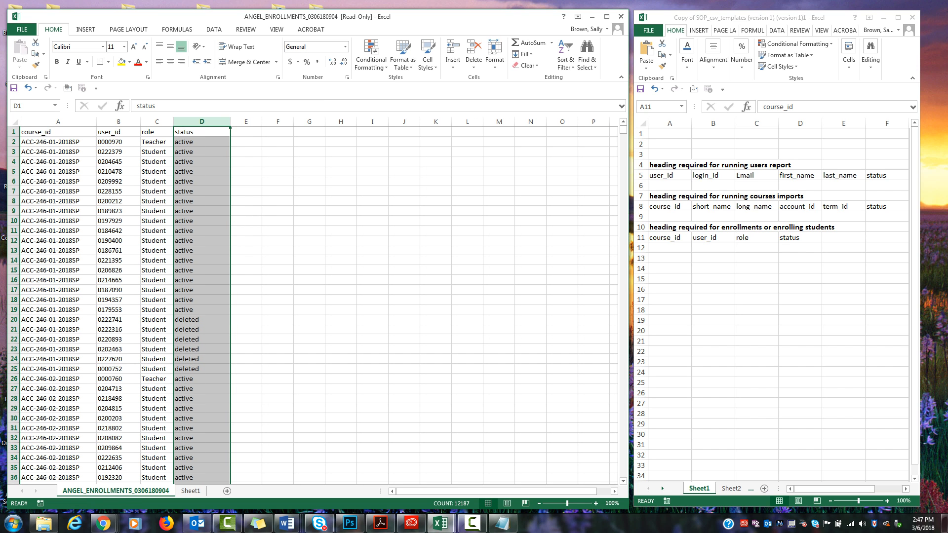
pyautogui.click(246, 172)
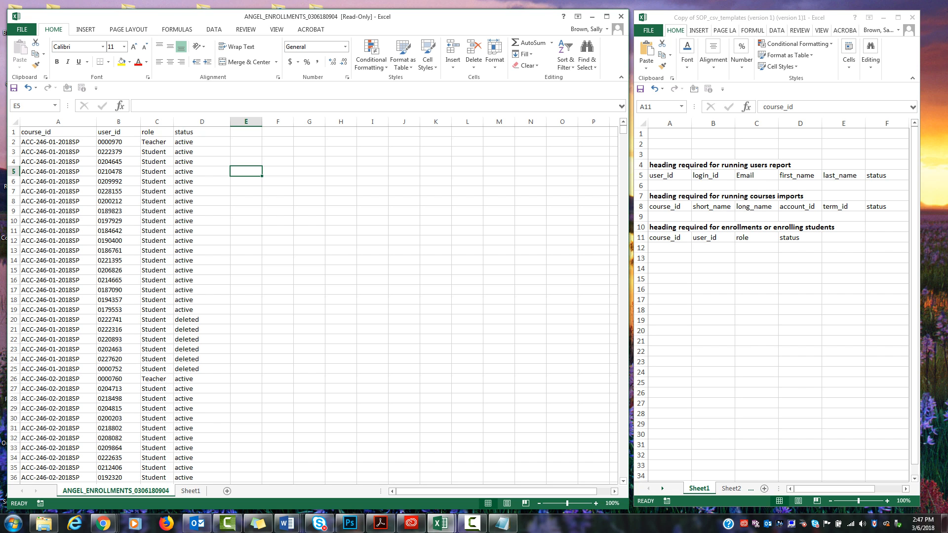
# Step: Delete the emptied Sheet1 from the enrollments workbook, confirming the deletion
pyautogui.click(191, 491)
pyautogui.rightClick(190, 490)
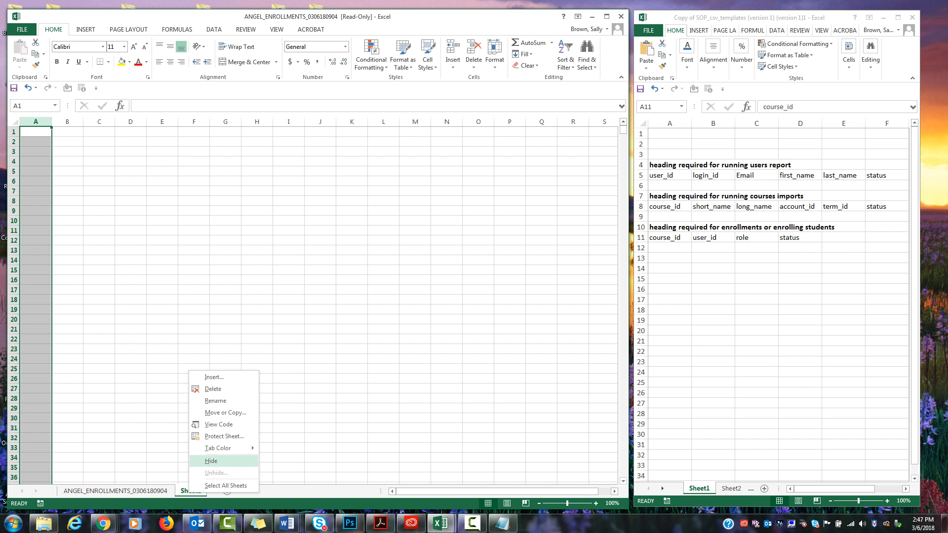
pyautogui.click(213, 388)
pyautogui.click(455, 286)
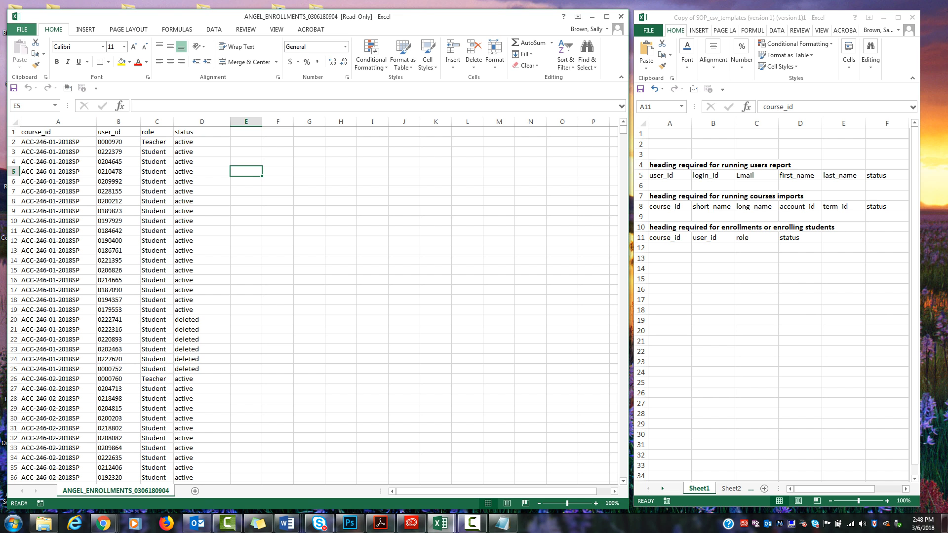
# Step: Save the workbook as enroll_March6 in the Canvas CSV folder in CSV (Comma delimited) format, keeping that format
pyautogui.click(21, 29)
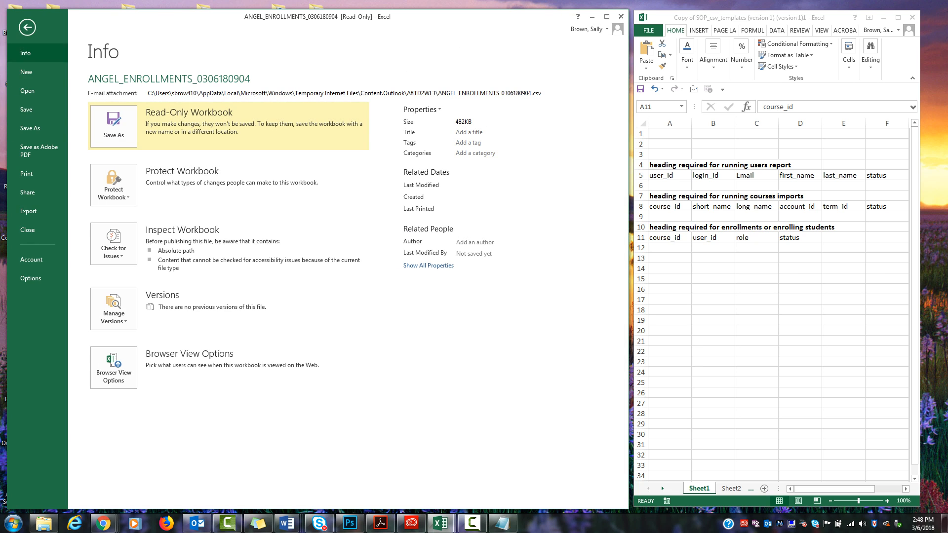
pyautogui.click(30, 128)
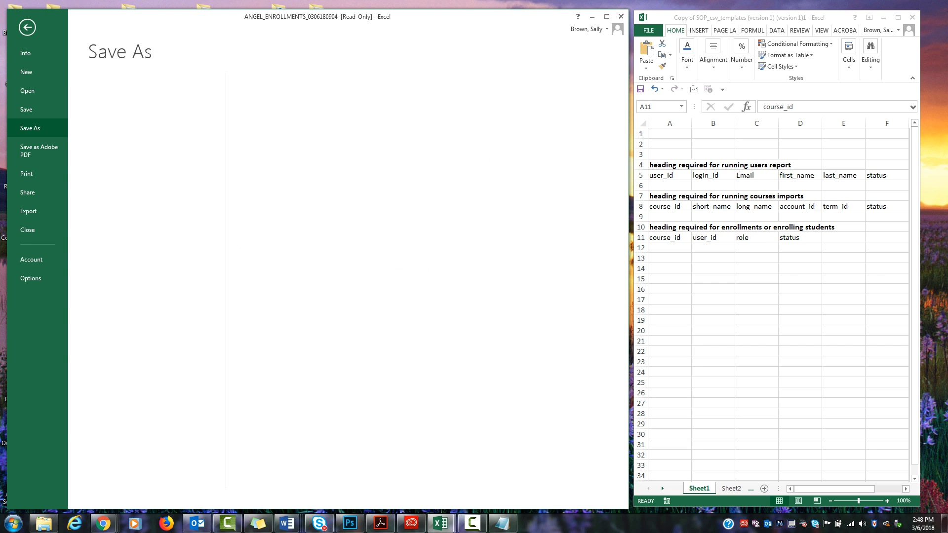
pyautogui.click(277, 117)
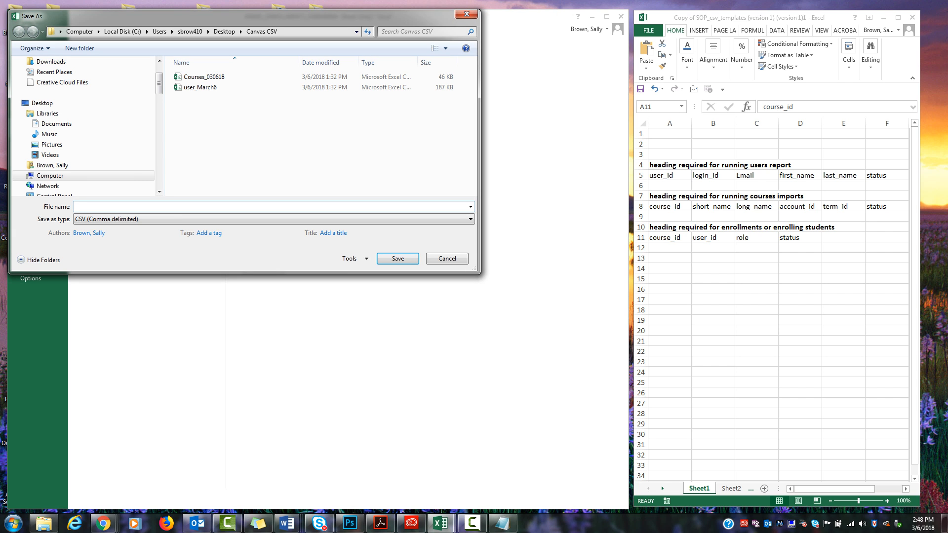
pyautogui.write('enroll_March6')
pyautogui.click(398, 258)
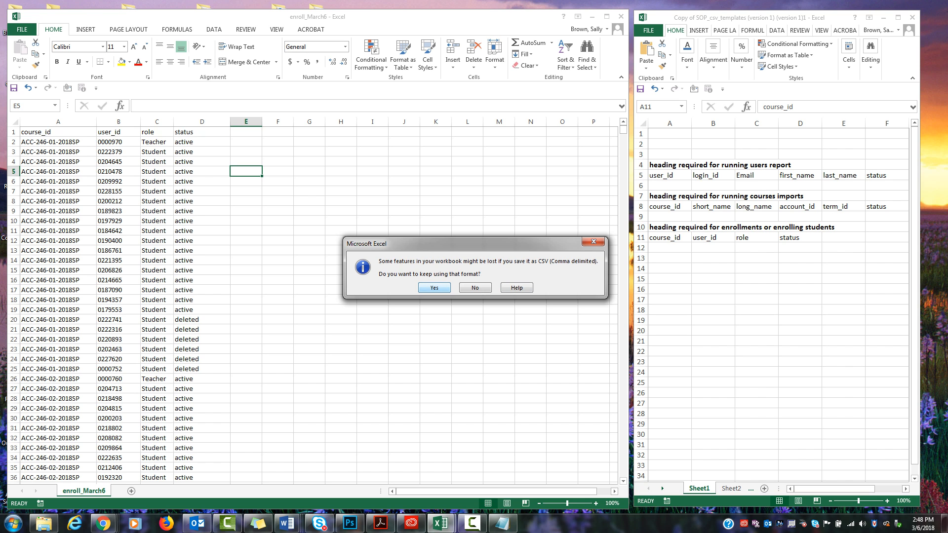
pyautogui.click(434, 287)
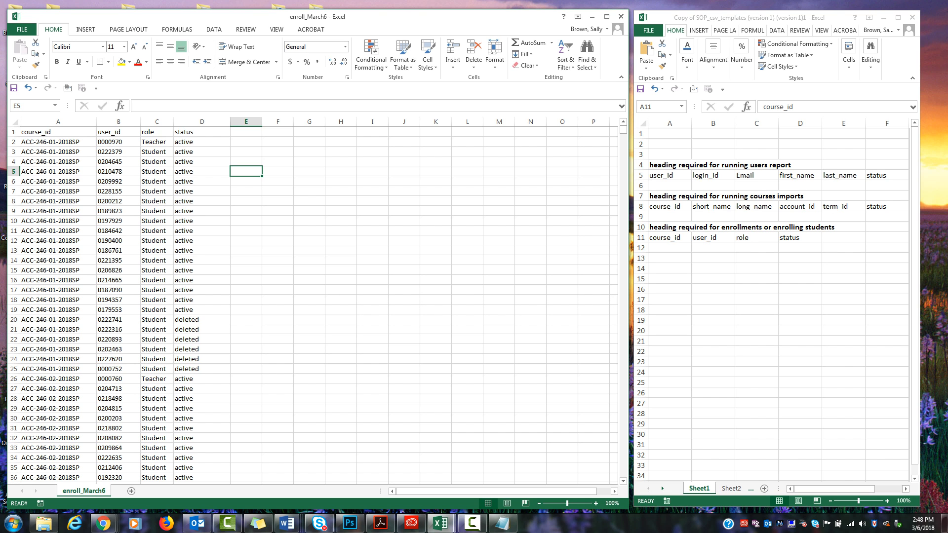
# Step: Switch to the SIS Import page in Chrome and reload it to show a blank import form
pyautogui.click(102, 523)
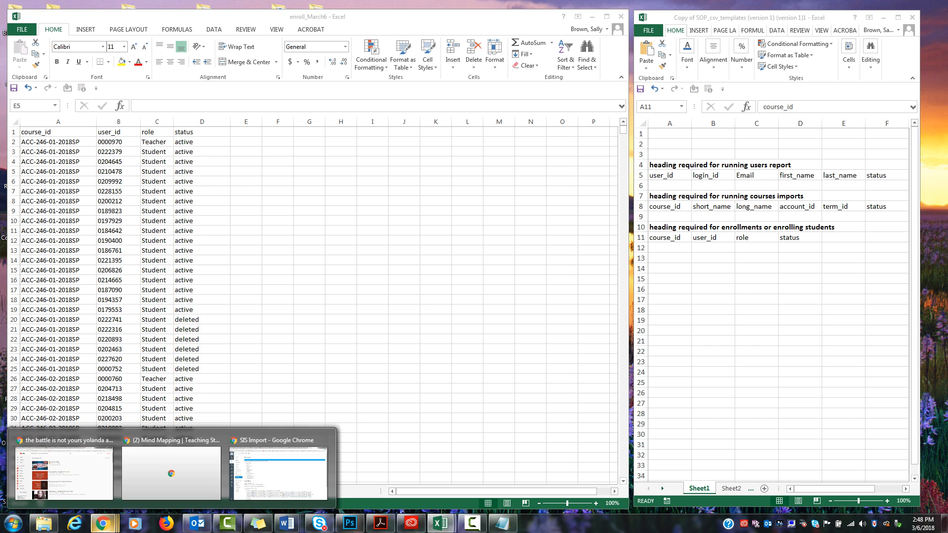
pyautogui.click(278, 474)
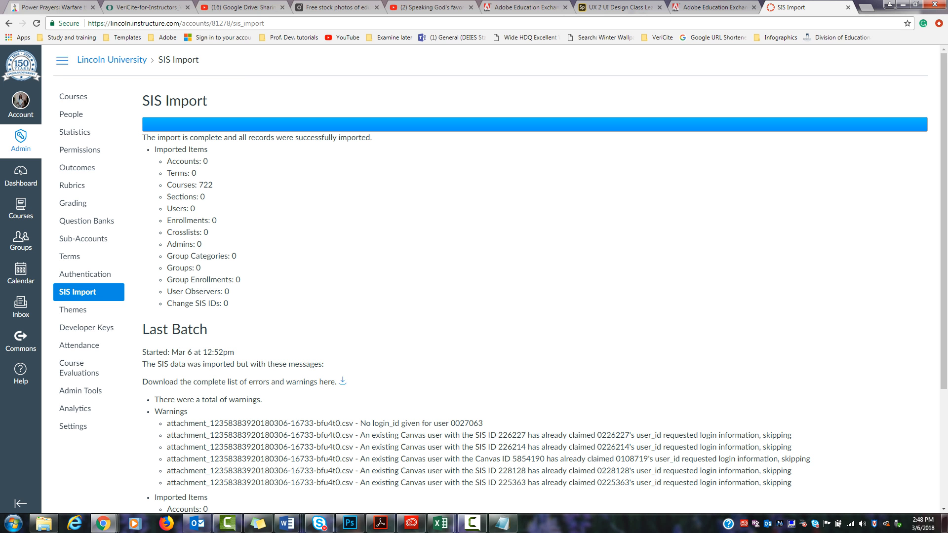
pyautogui.click(79, 292)
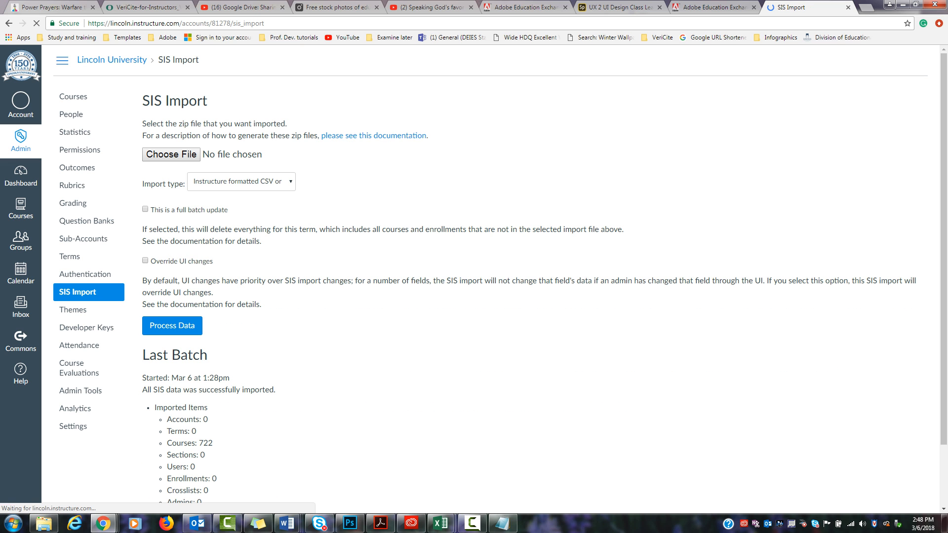
# Step: Choose enroll_March6.csv from the Canvas CSV folder as the SIS import file and start processing the data
pyautogui.click(171, 154)
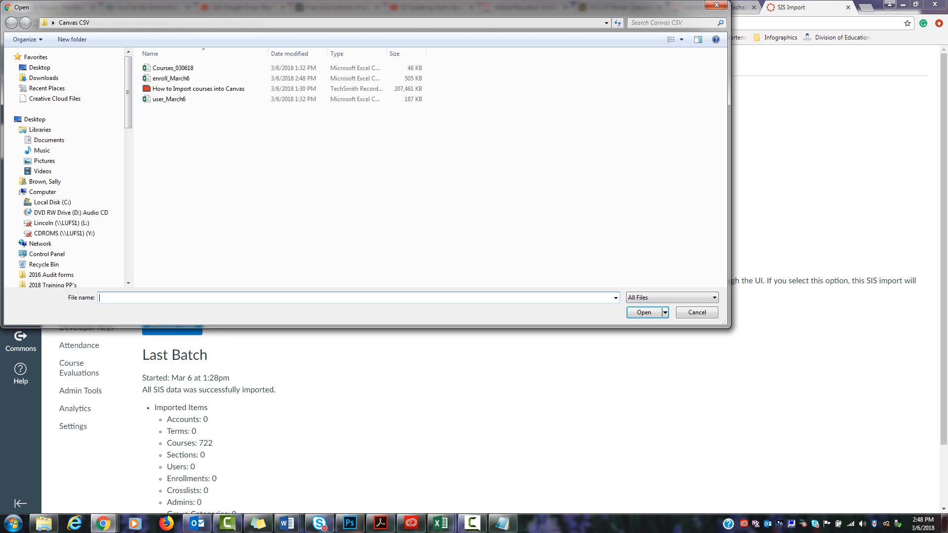
pyautogui.click(171, 79)
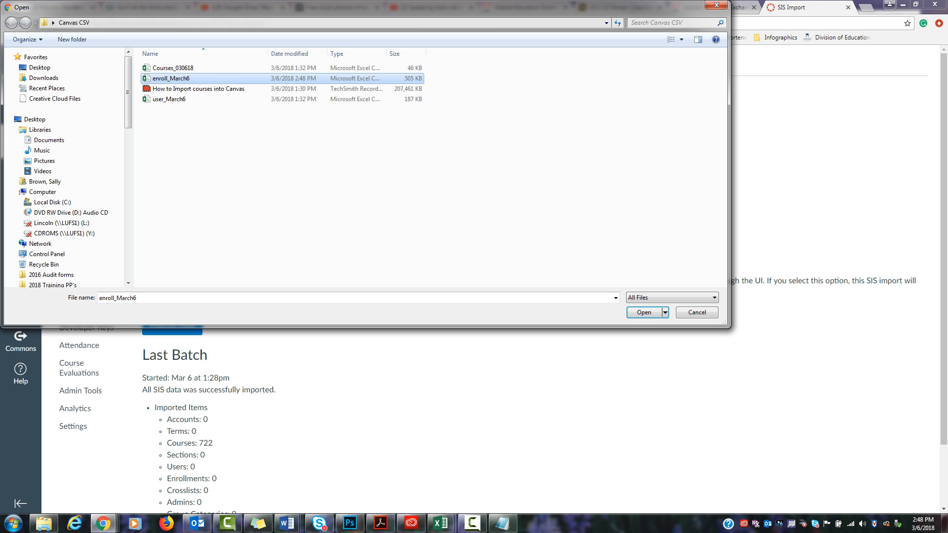
pyautogui.click(643, 312)
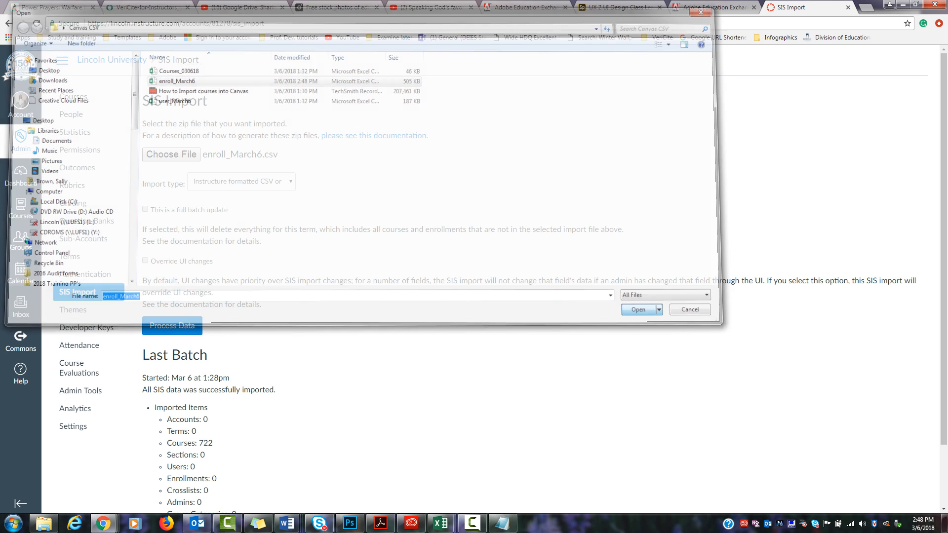
pyautogui.click(172, 326)
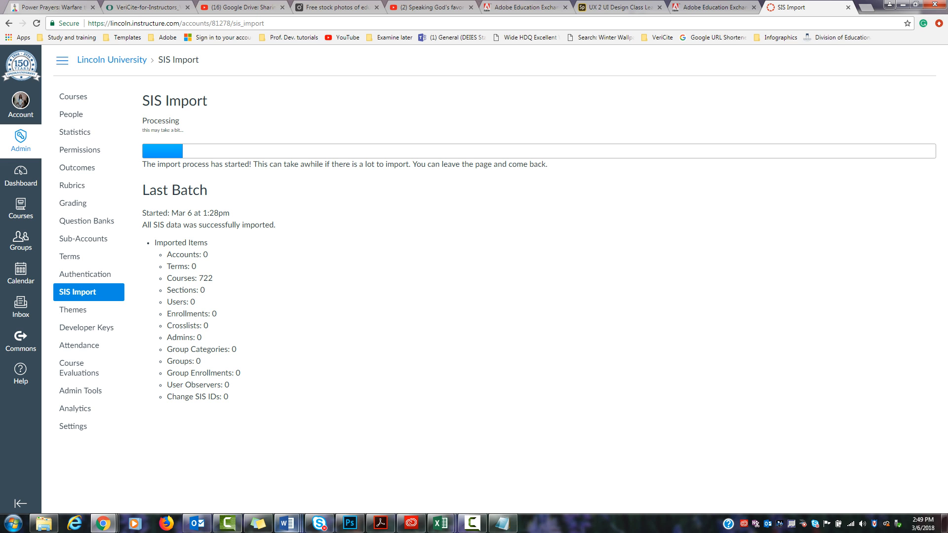
pyautogui.moveTo(411, 523)
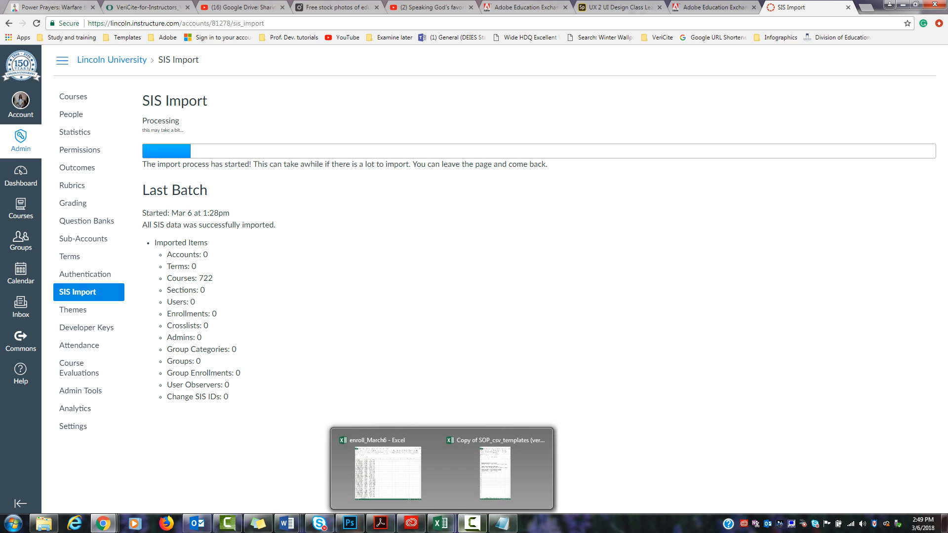
pyautogui.moveTo(472, 523)
pyautogui.click(473, 523)
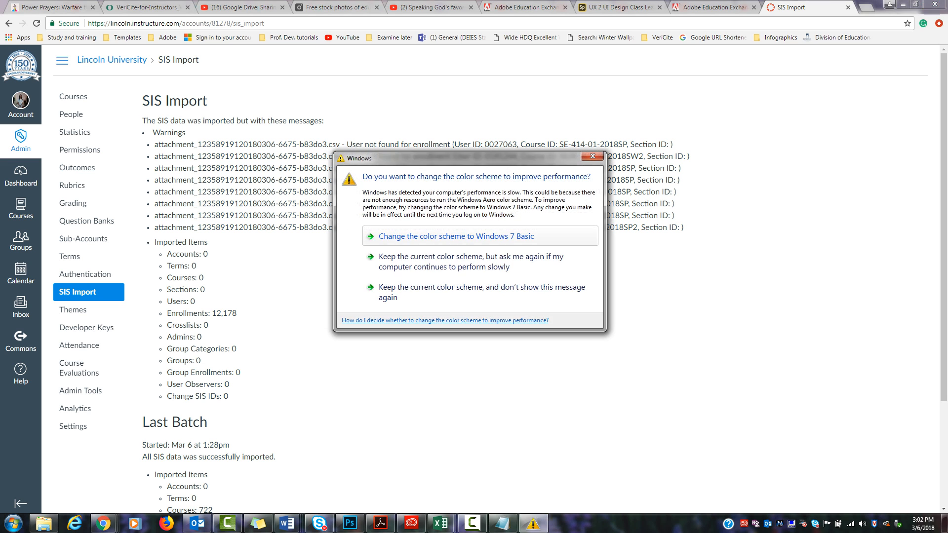
# Step: Dismiss the Windows color scheme prompt without choosing any of its options
pyautogui.click(592, 156)
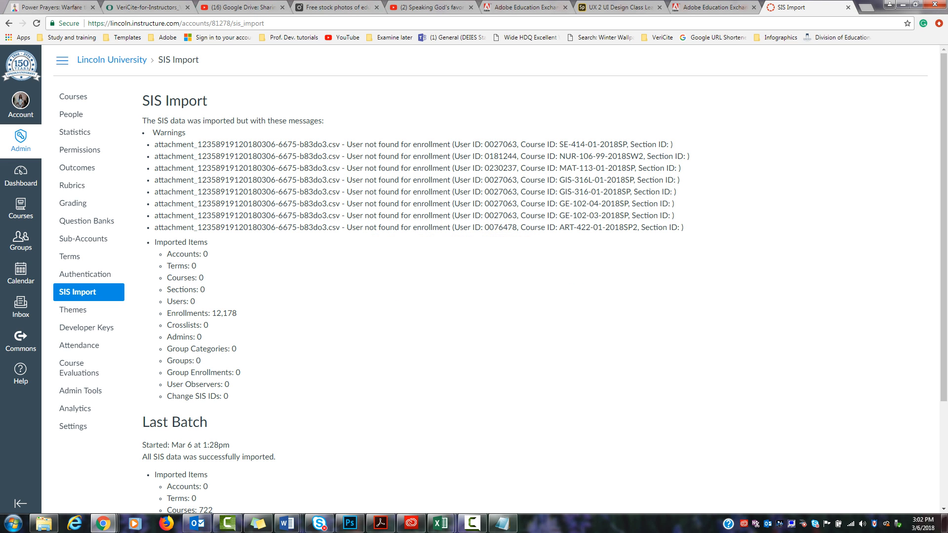